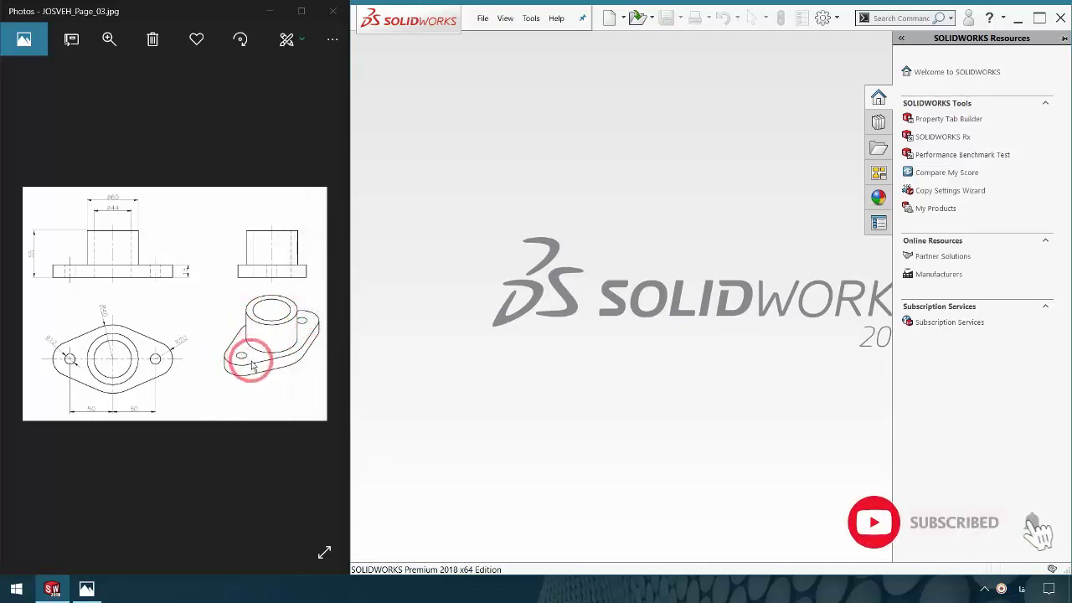
- Bring up the New SOLIDWORKS Document dialog beside the flange reference drawing
{"action": "left_click", "coordinate": [611, 31]}
- Create a new part and start a sketch on the Top Plane
{"action": "double_click", "coordinate": [402, 199]}
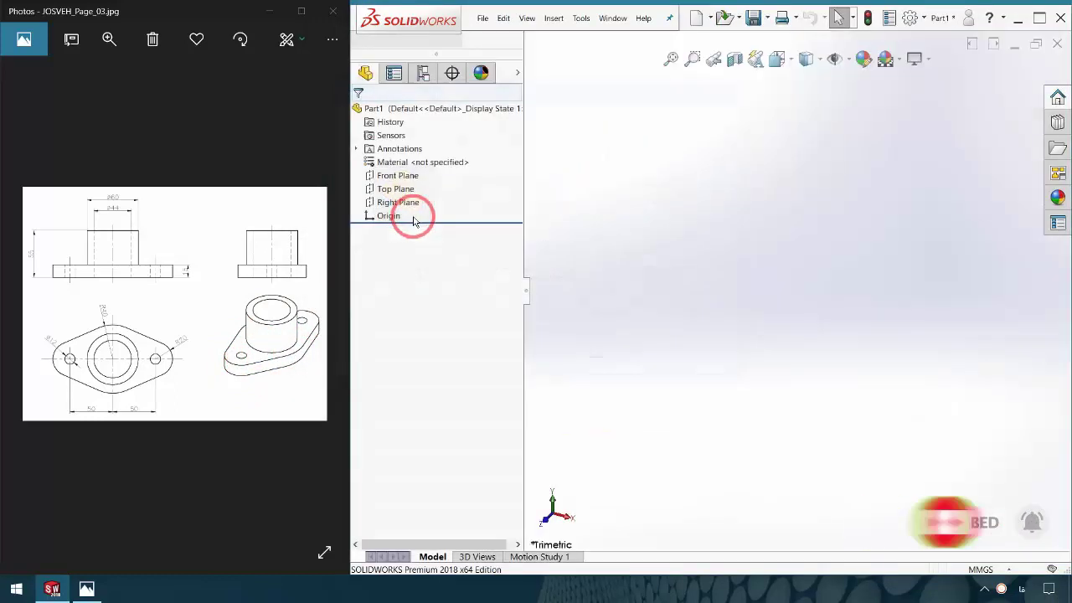
{"action": "left_click", "coordinate": [391, 189]}
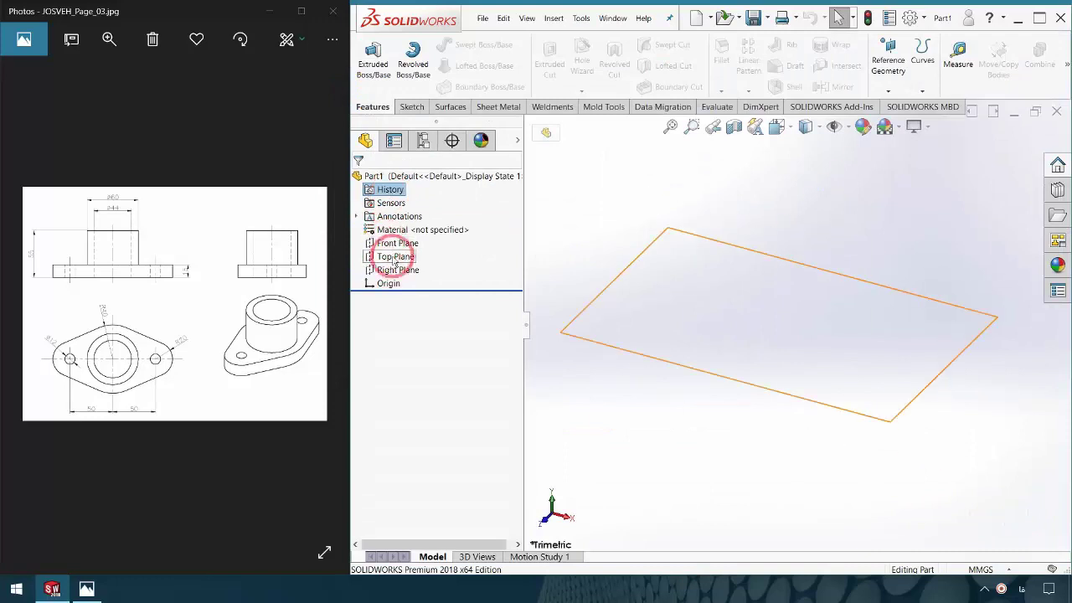
{"action": "left_click", "coordinate": [395, 256]}
{"action": "left_click", "coordinate": [384, 239]}
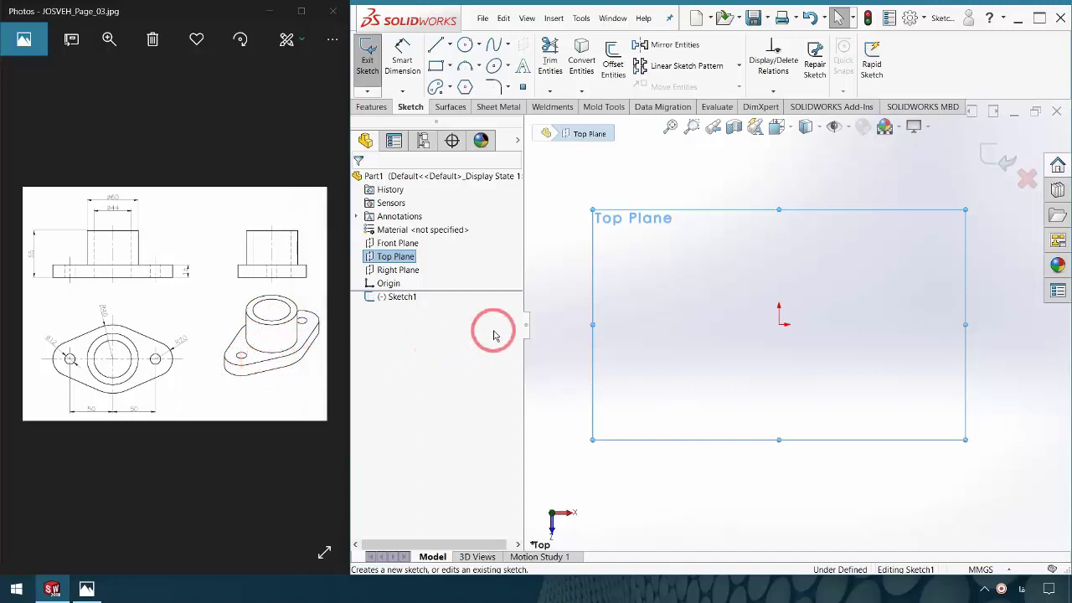
{"action": "left_click", "coordinate": [555, 317]}
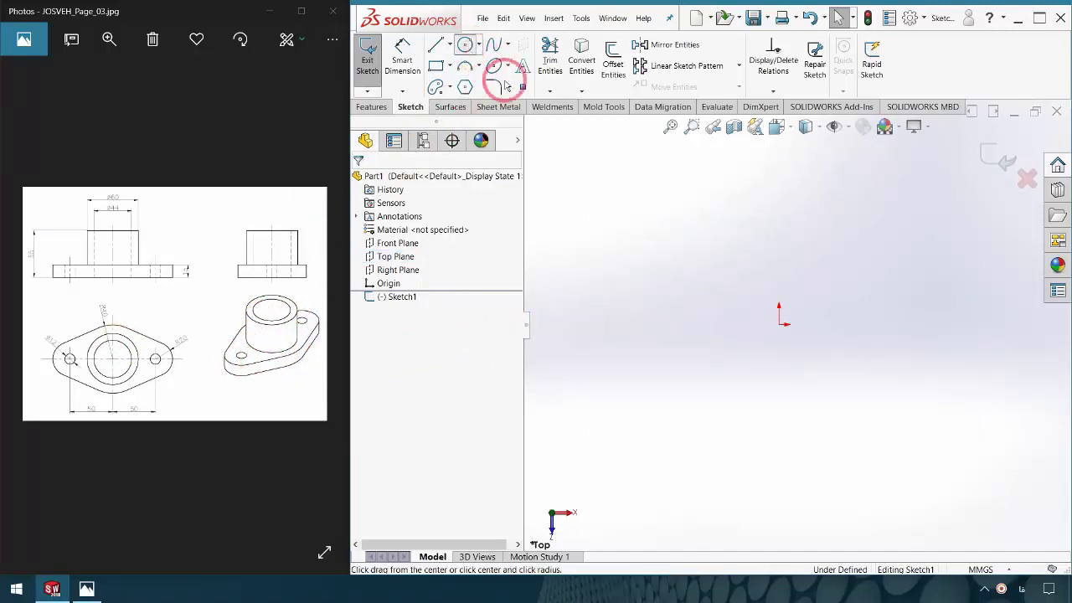
- Draw a circle centred on the origin and dimension its diameter to 80 mm
{"action": "left_click", "coordinate": [465, 46]}
{"action": "left_click", "coordinate": [779, 324]}
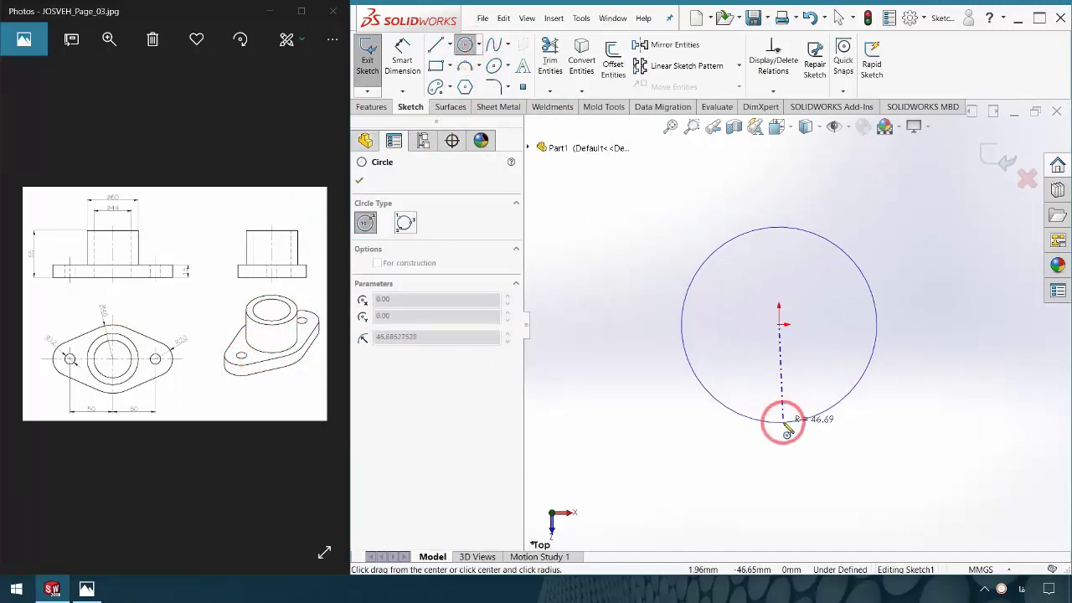
{"action": "left_click", "coordinate": [779, 423]}
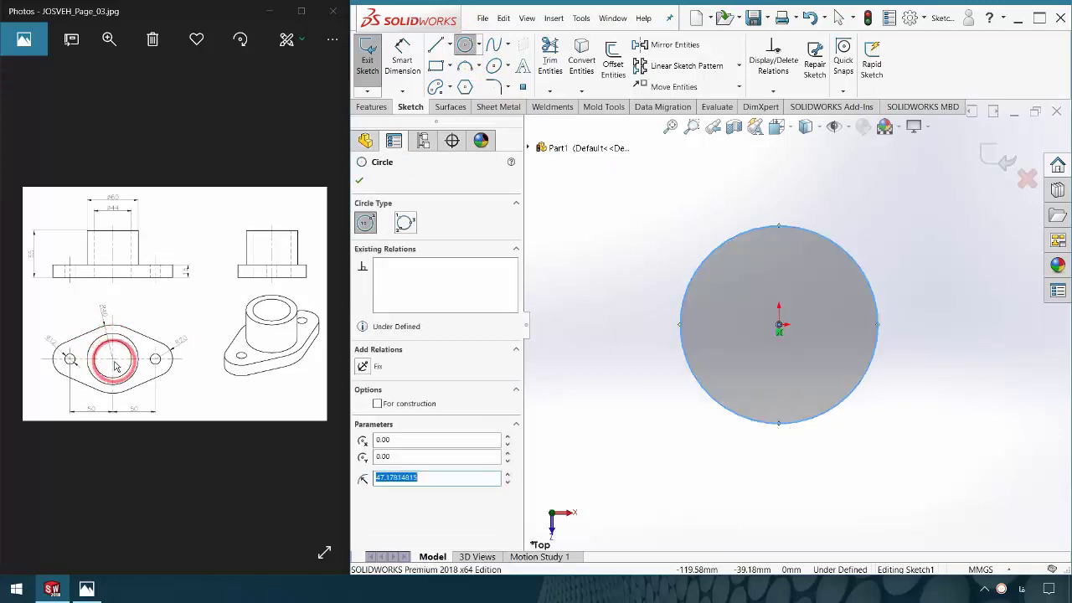
{"action": "left_click", "coordinate": [398, 61]}
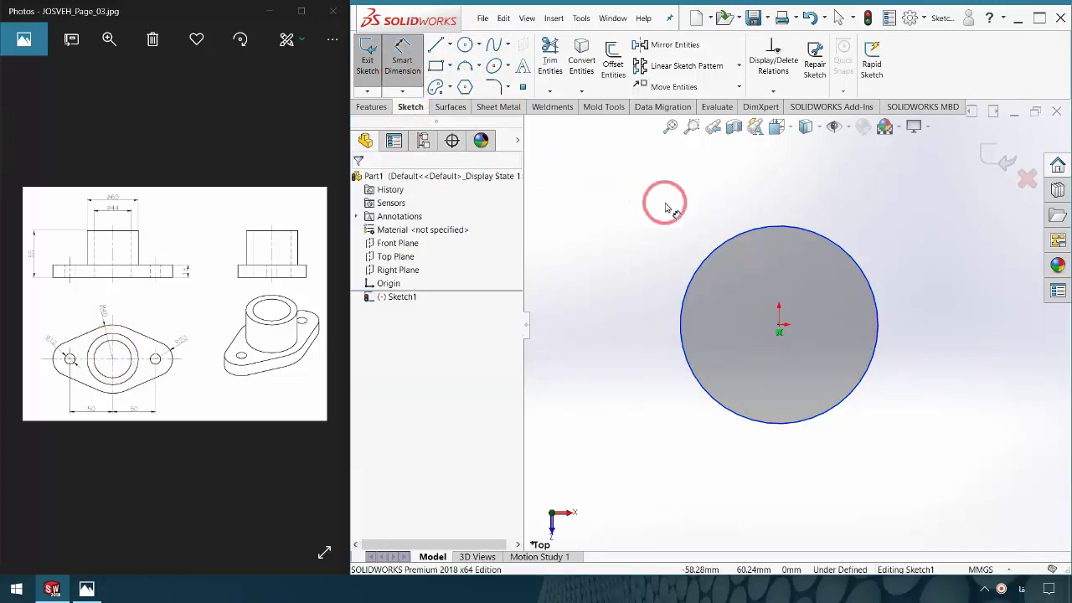
{"action": "left_click", "coordinate": [735, 233]}
{"action": "left_click", "coordinate": [741, 194]}
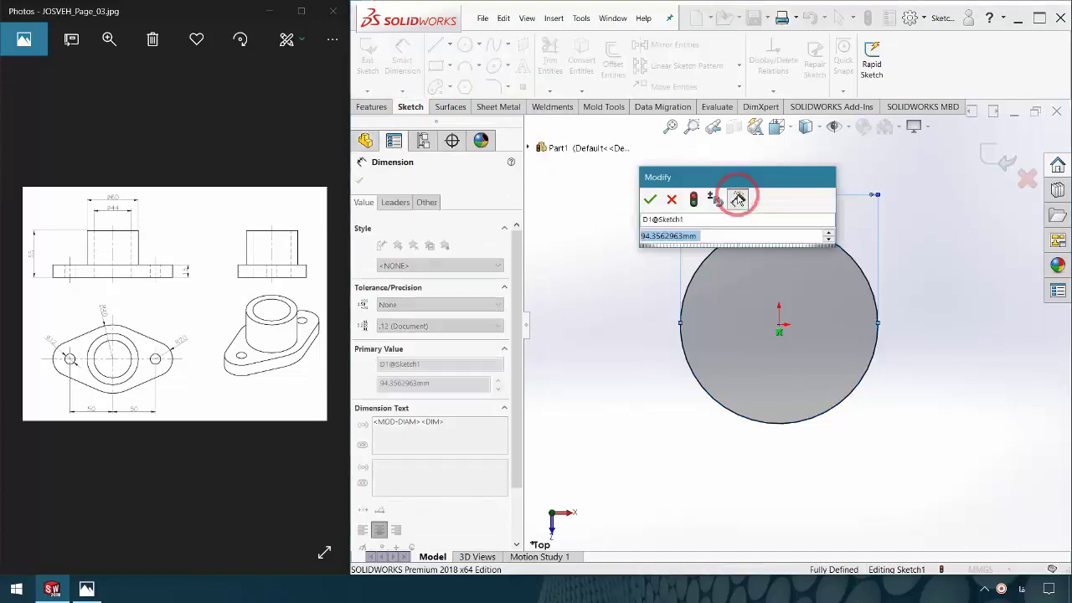
{"action": "type", "text": "80"}
{"action": "key", "text": "Return"}
{"action": "left_click", "coordinate": [634, 295]}
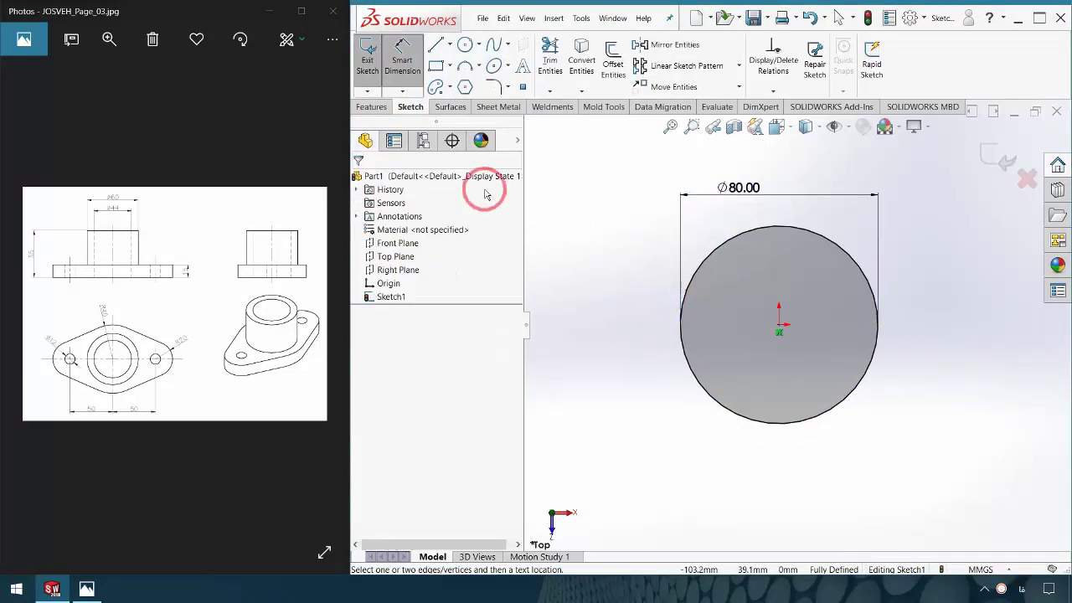
- Sketch the left lobe: an upper line, a small end arc, and a lower line back to the circle
{"action": "left_click", "coordinate": [437, 44]}
{"action": "left_click", "coordinate": [733, 236]}
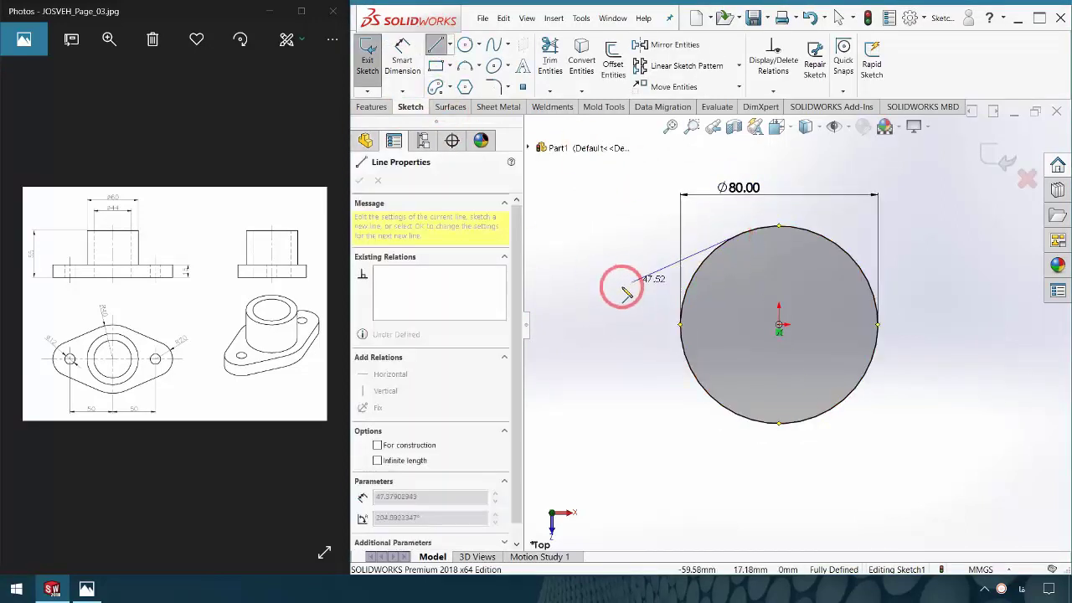
{"action": "left_click", "coordinate": [570, 323]}
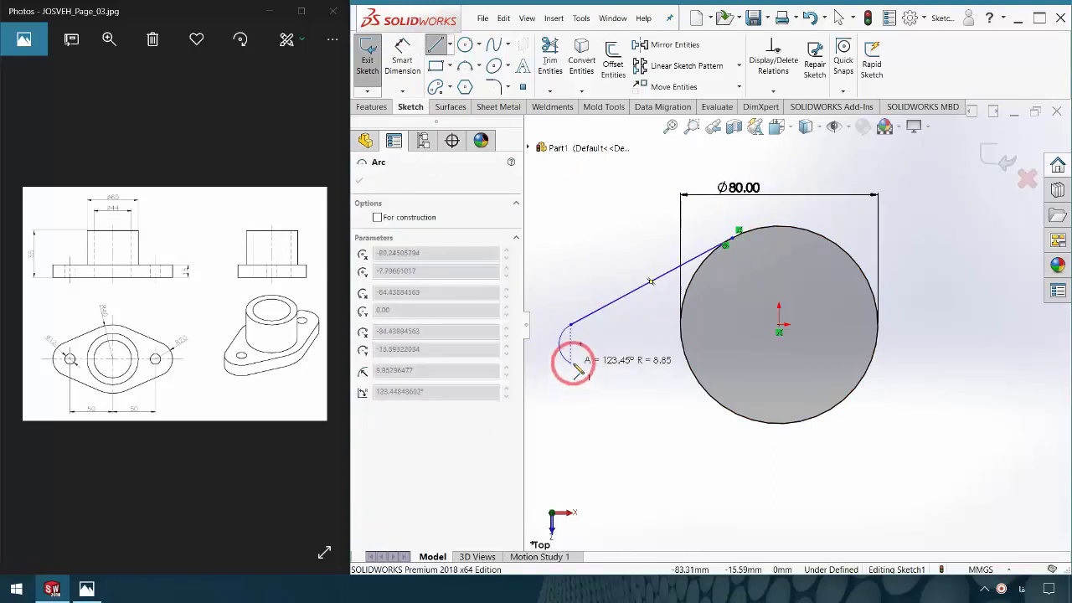
{"action": "left_click", "coordinate": [570, 363]}
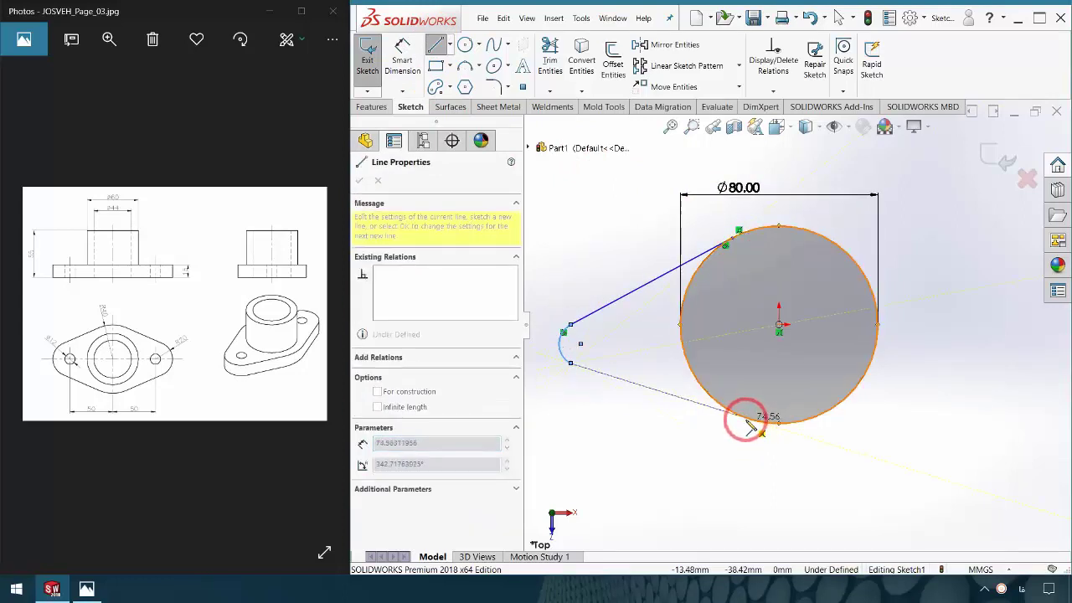
{"action": "left_click", "coordinate": [746, 420]}
{"action": "key", "text": "Escape"}
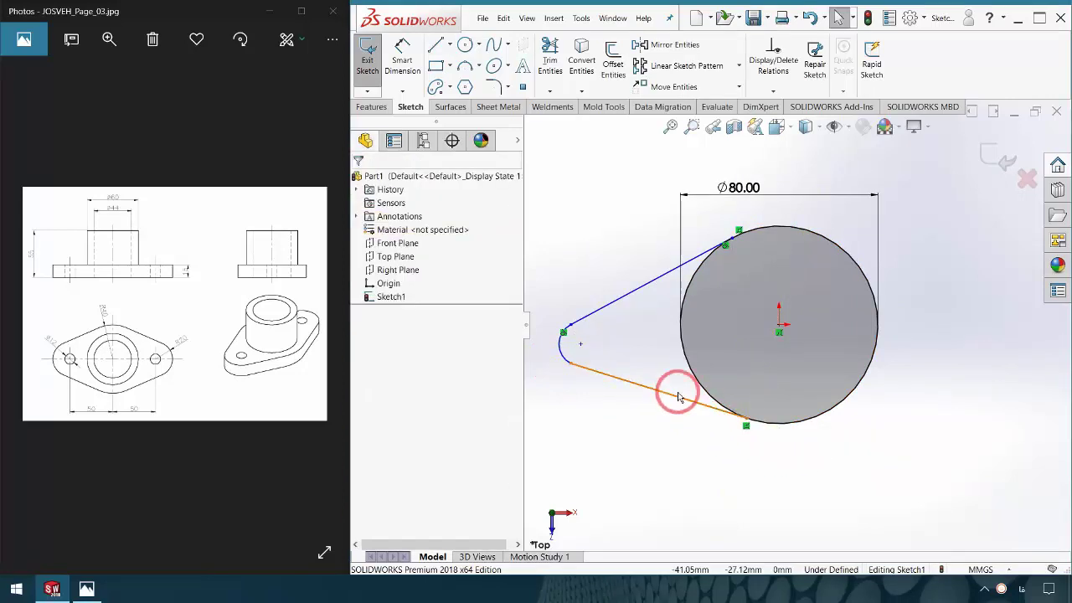
- Make the lower line tangent to the circle and align the arc centre horizontally with the circle centre
{"action": "left_click", "coordinate": [671, 395]}
{"action": "left_click", "coordinate": [788, 425], "text": "ctrl"}
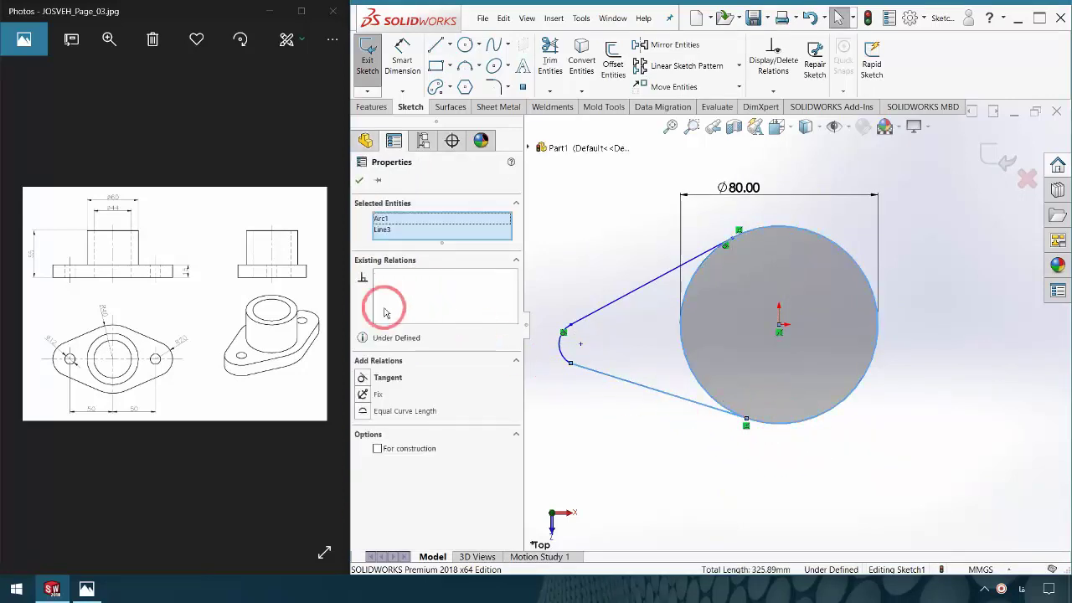
{"action": "left_click", "coordinate": [375, 377]}
{"action": "key", "text": "Escape"}
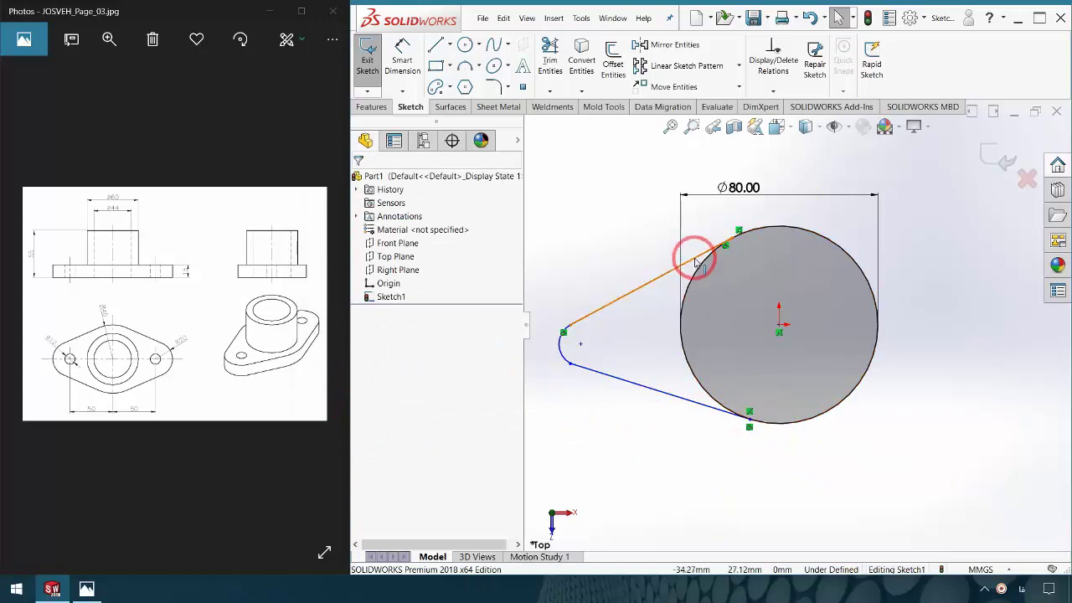
{"action": "left_click", "coordinate": [582, 344]}
{"action": "left_click", "coordinate": [779, 326], "text": "ctrl"}
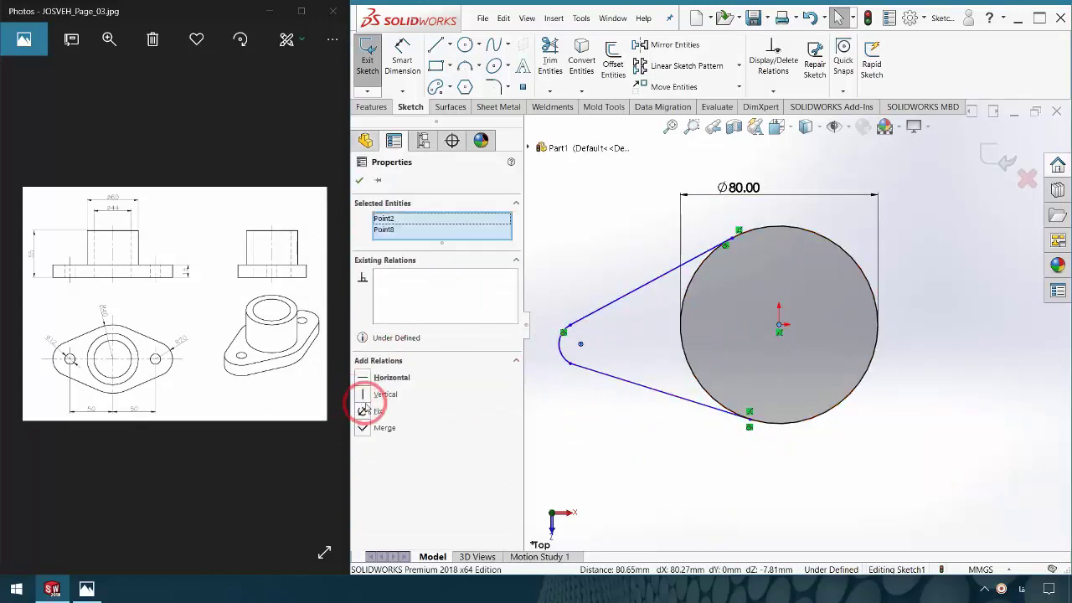
{"action": "left_click", "coordinate": [391, 378]}
{"action": "left_click", "coordinate": [628, 399]}
- Dimension the left arc's radius to 16 and its centre 50 mm from the circle centre
{"action": "left_click", "coordinate": [402, 62]}
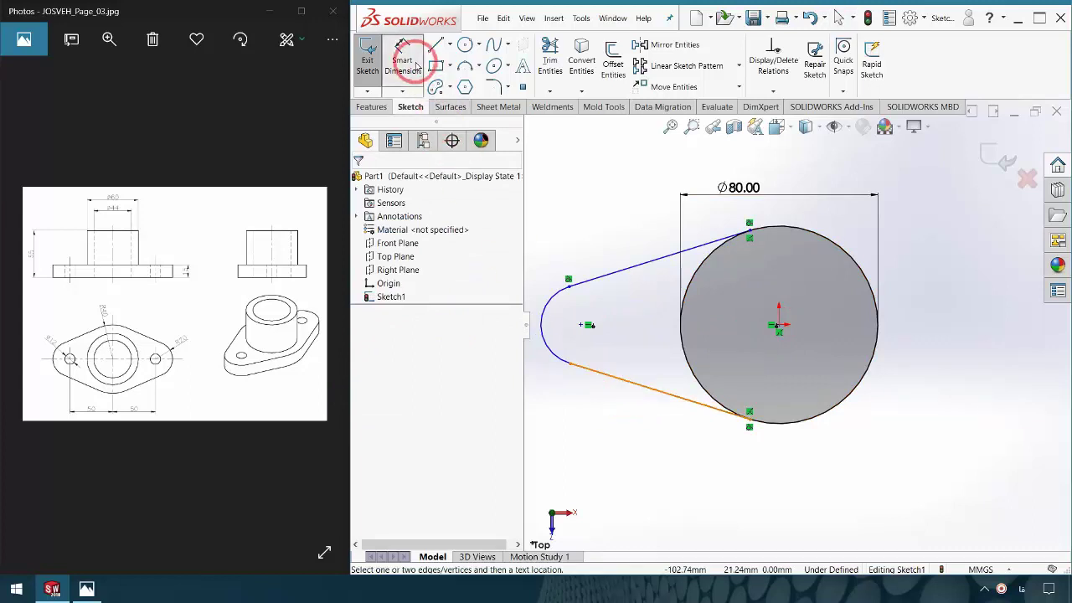
{"action": "left_click", "coordinate": [559, 287]}
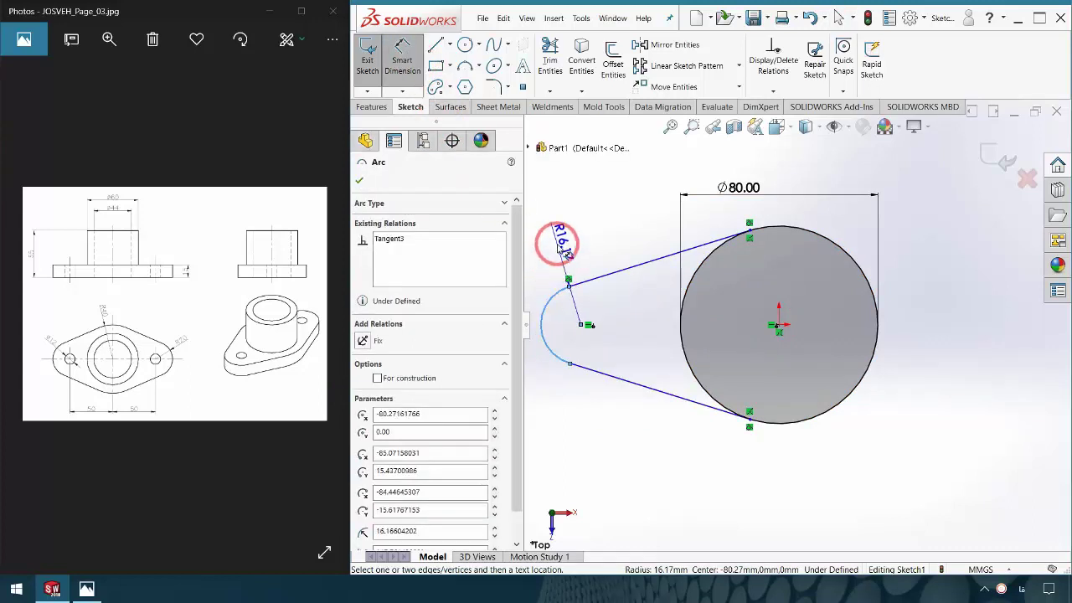
{"action": "left_click", "coordinate": [566, 252]}
{"action": "type", "text": "16"}
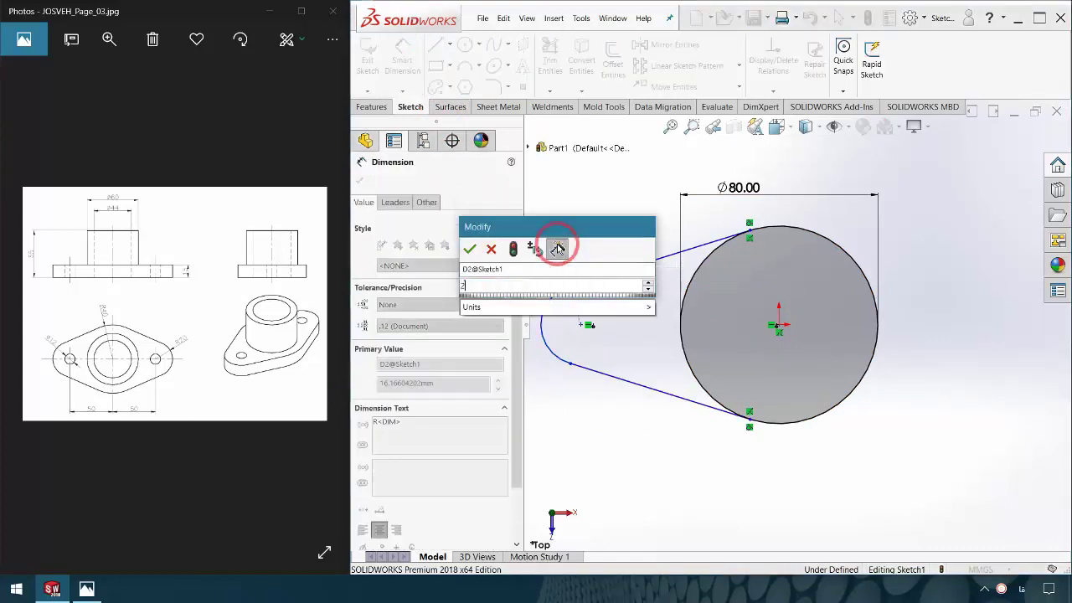
{"action": "key", "text": "Return"}
{"action": "left_click", "coordinate": [563, 326]}
{"action": "left_click", "coordinate": [600, 359]}
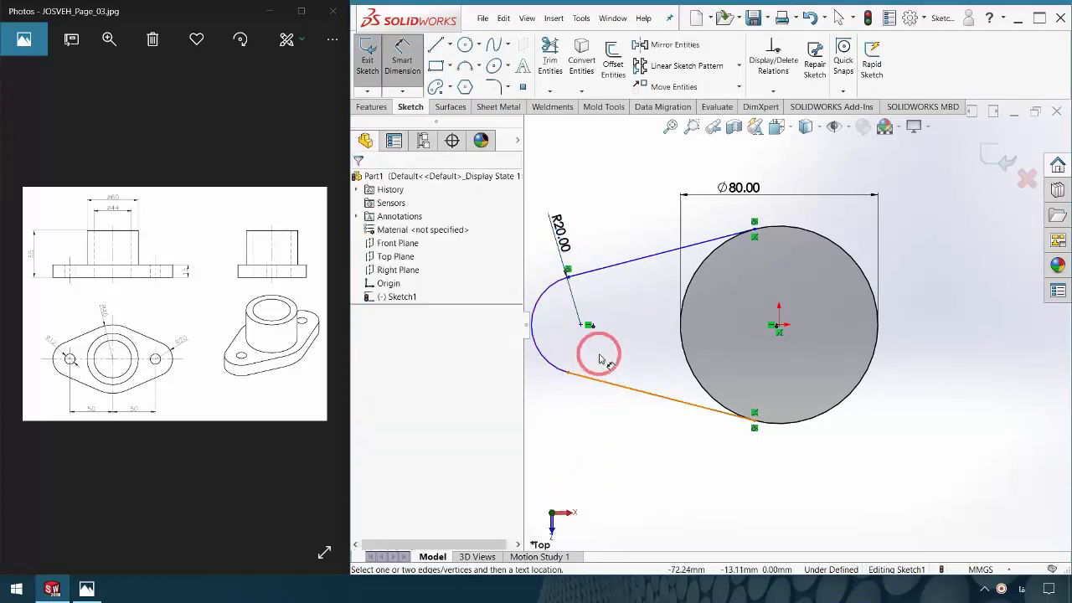
{"action": "left_click", "coordinate": [759, 337]}
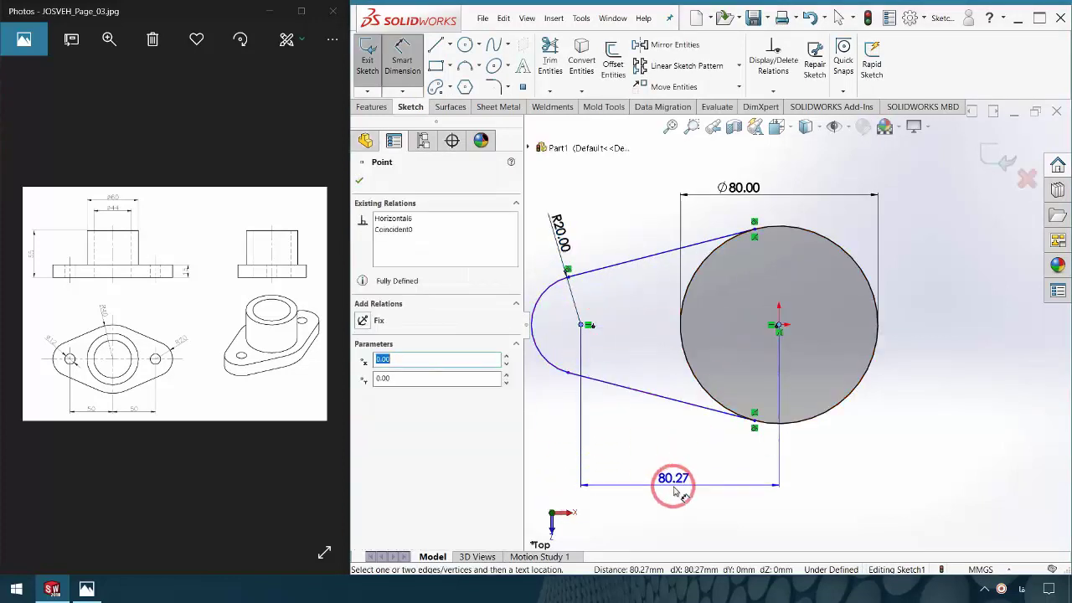
{"action": "left_click", "coordinate": [676, 489]}
{"action": "type", "text": "50"}
{"action": "key", "text": "Return"}
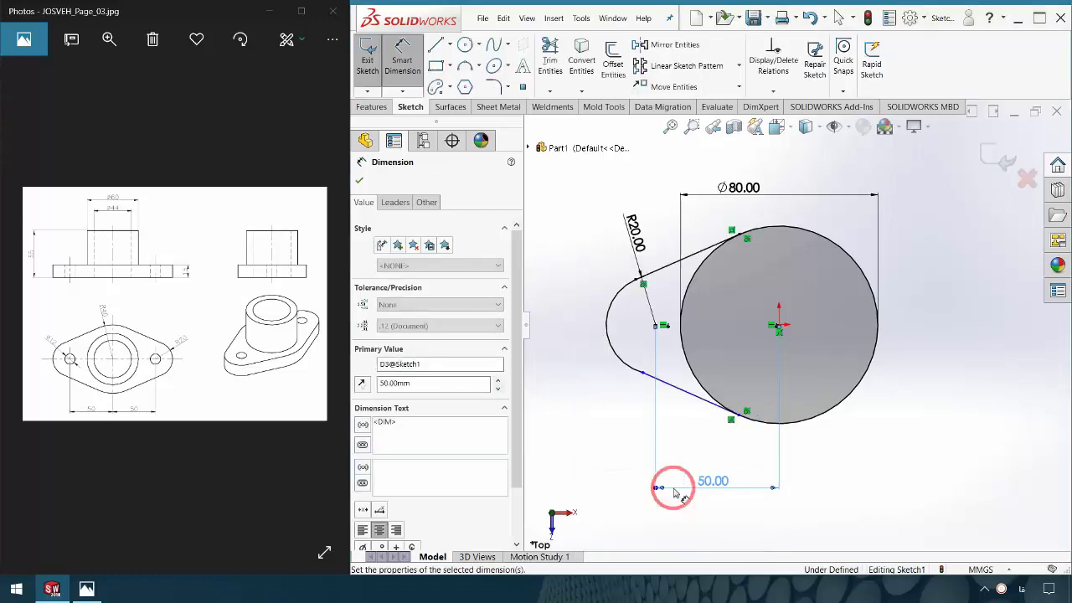
- Make the left arc tangent to the lower straight line
{"action": "left_click", "coordinate": [692, 396]}
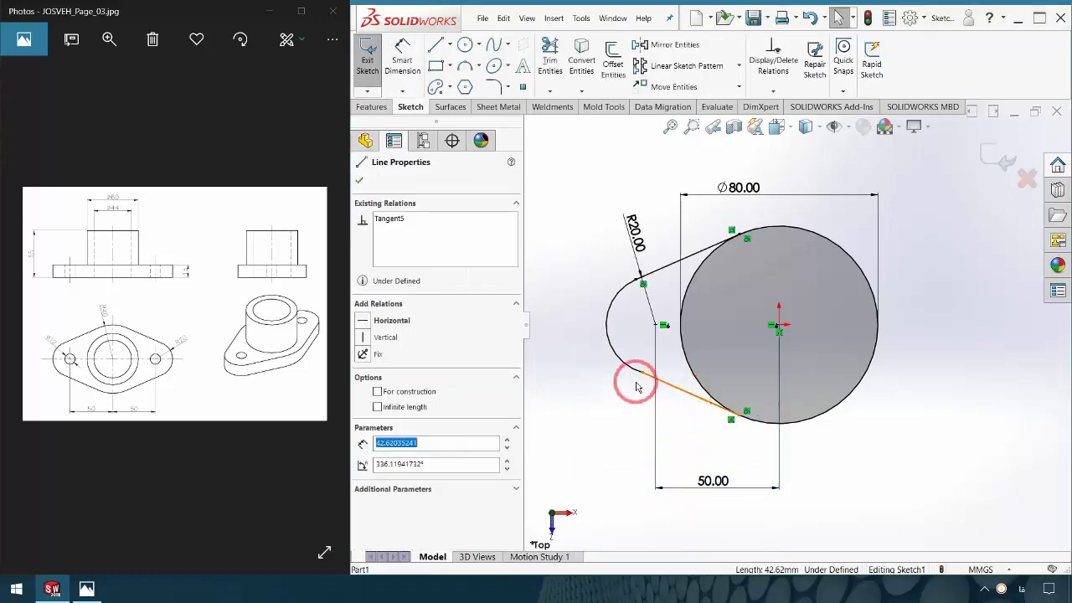
{"action": "left_click", "coordinate": [628, 366], "text": "ctrl"}
{"action": "left_click", "coordinate": [661, 318]}
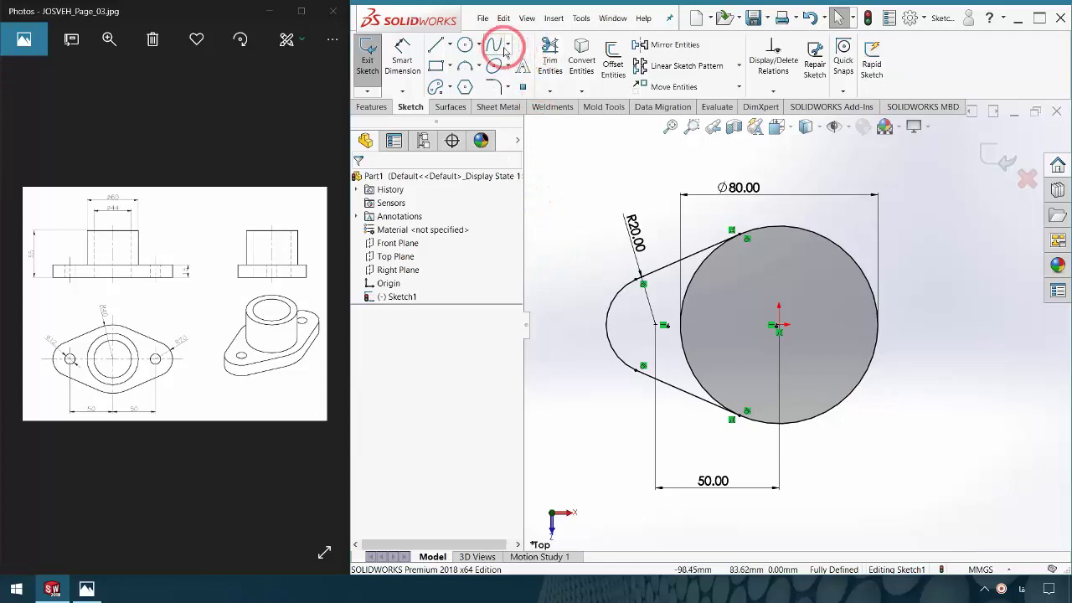
- Draw a vertical centerline straight up from the circle's centre
{"action": "left_click", "coordinate": [453, 46]}
{"action": "left_click", "coordinate": [465, 76]}
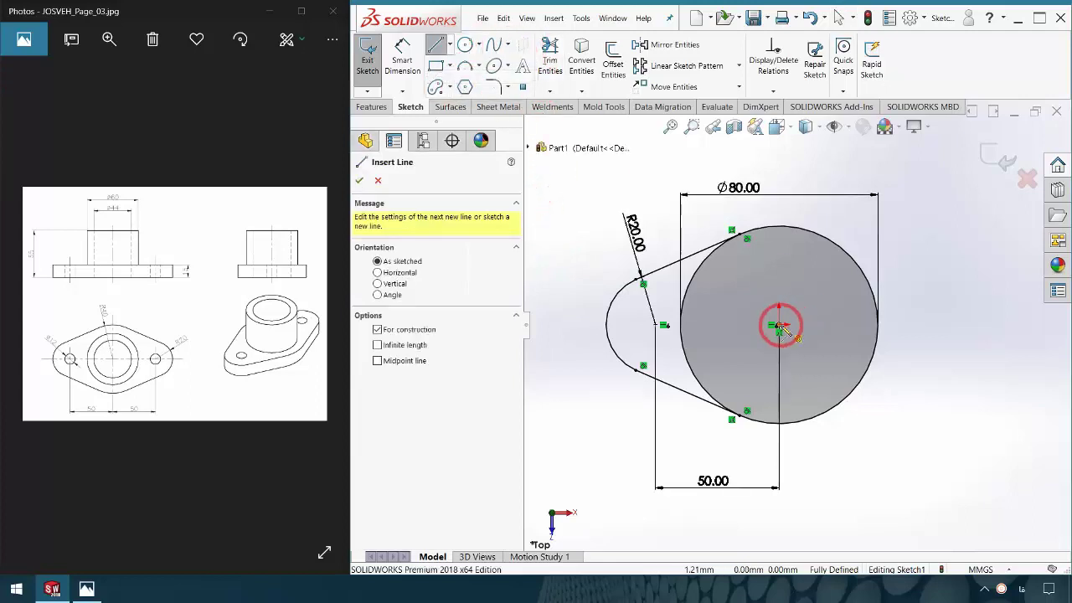
{"action": "left_click", "coordinate": [778, 325]}
{"action": "left_click", "coordinate": [779, 153]}
{"action": "key", "text": "Escape"}
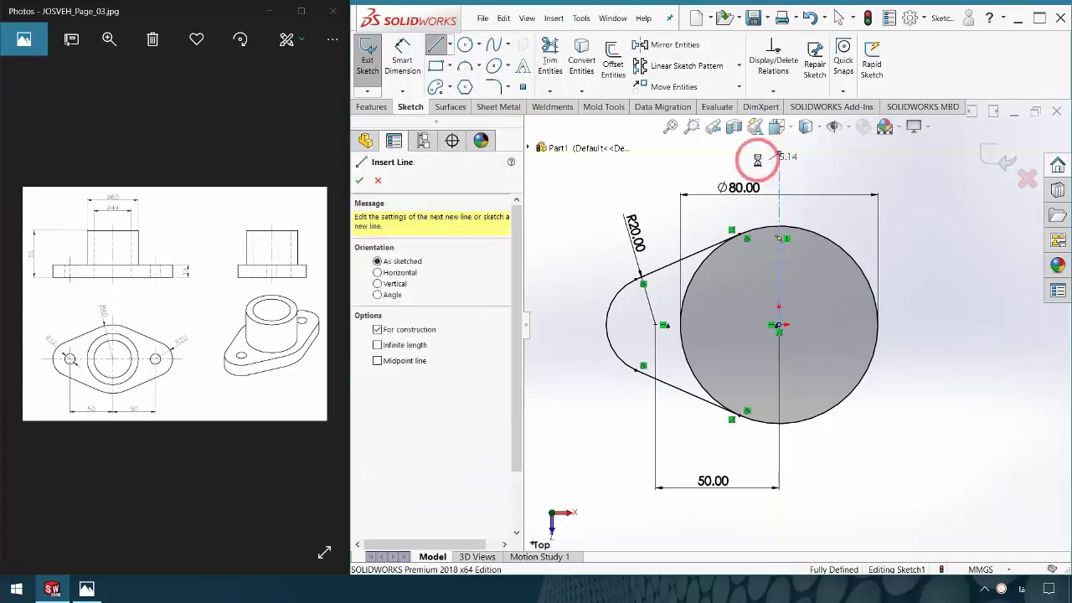
{"action": "key", "text": "Escape"}
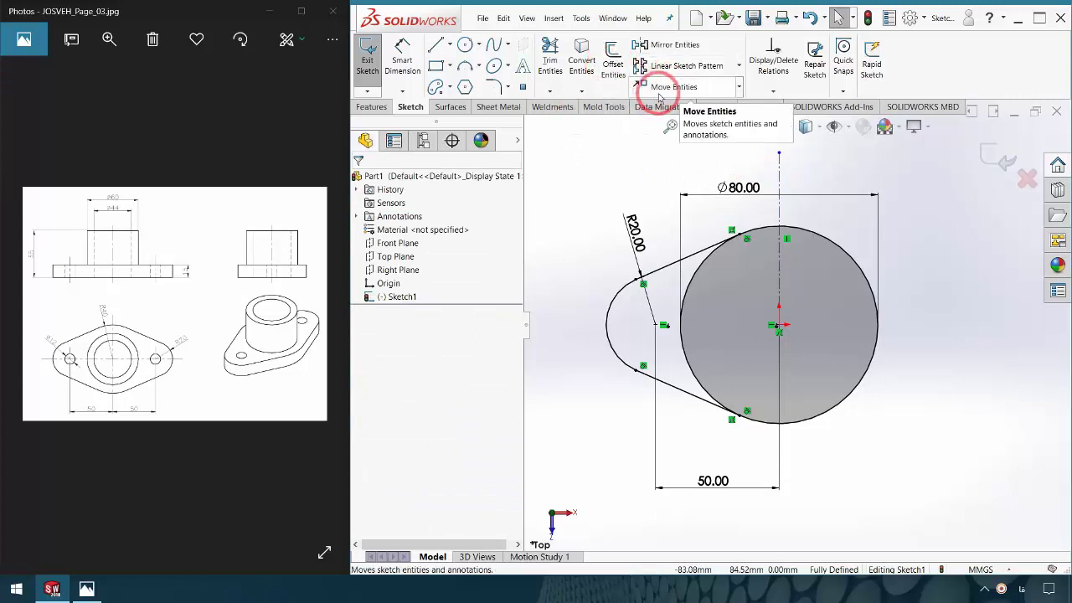
- Mirror the left arc and both tangent lines about the centerline, then trim the inner circle arcs
{"action": "left_click", "coordinate": [675, 44]}
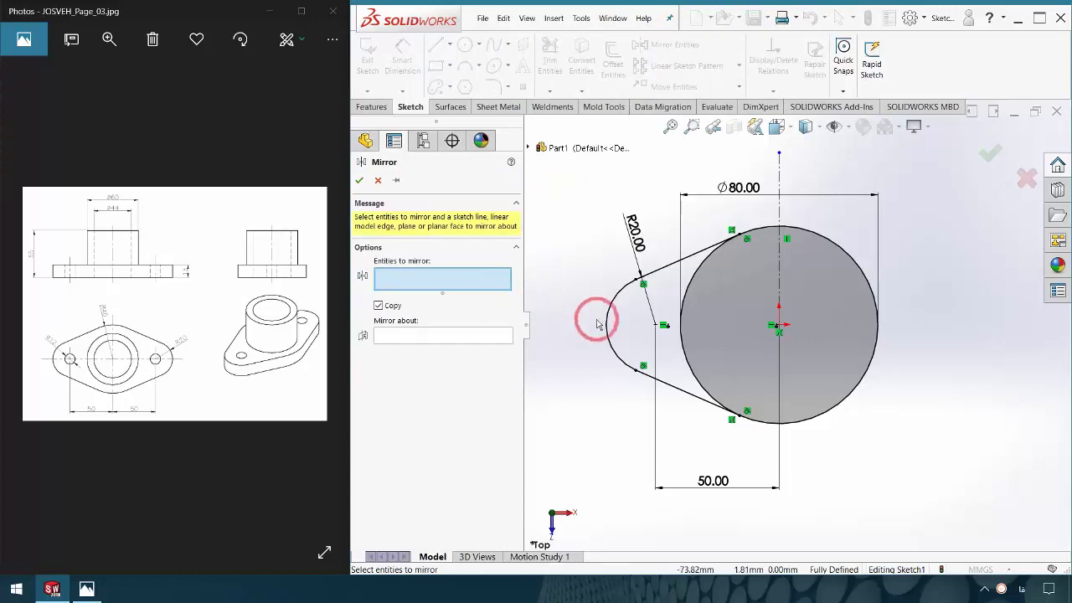
{"action": "left_click", "coordinate": [626, 356]}
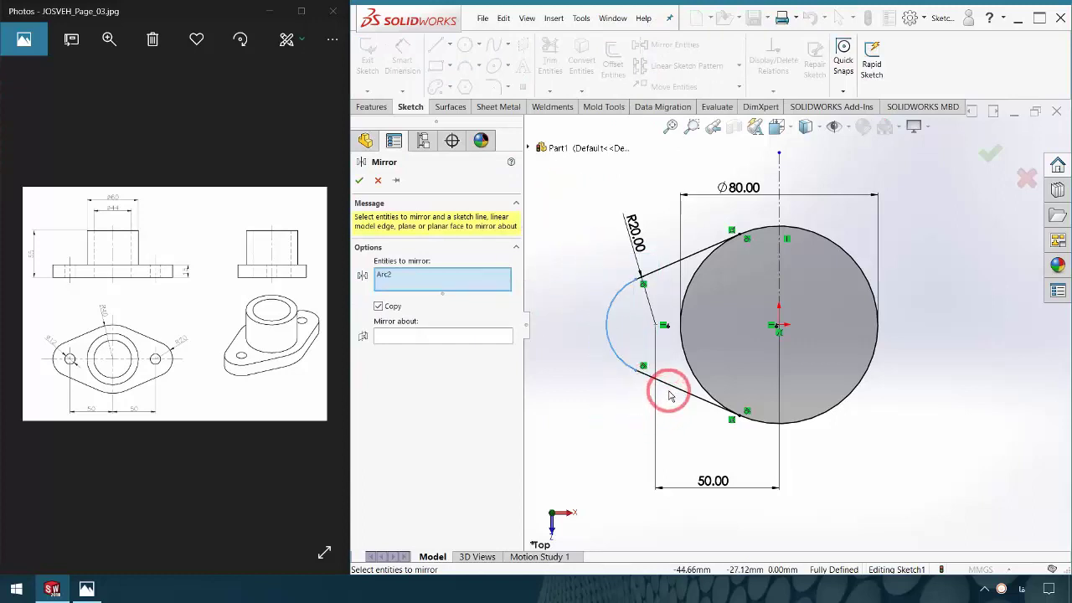
{"action": "left_click", "coordinate": [670, 392]}
{"action": "left_click", "coordinate": [671, 272]}
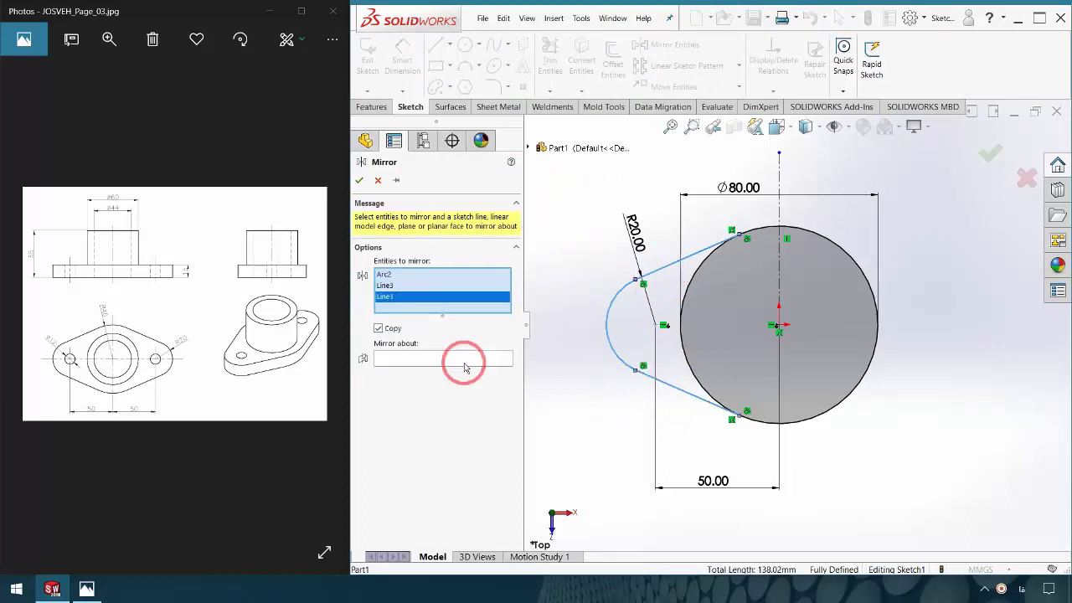
{"action": "left_click", "coordinate": [414, 360]}
{"action": "left_click", "coordinate": [778, 287]}
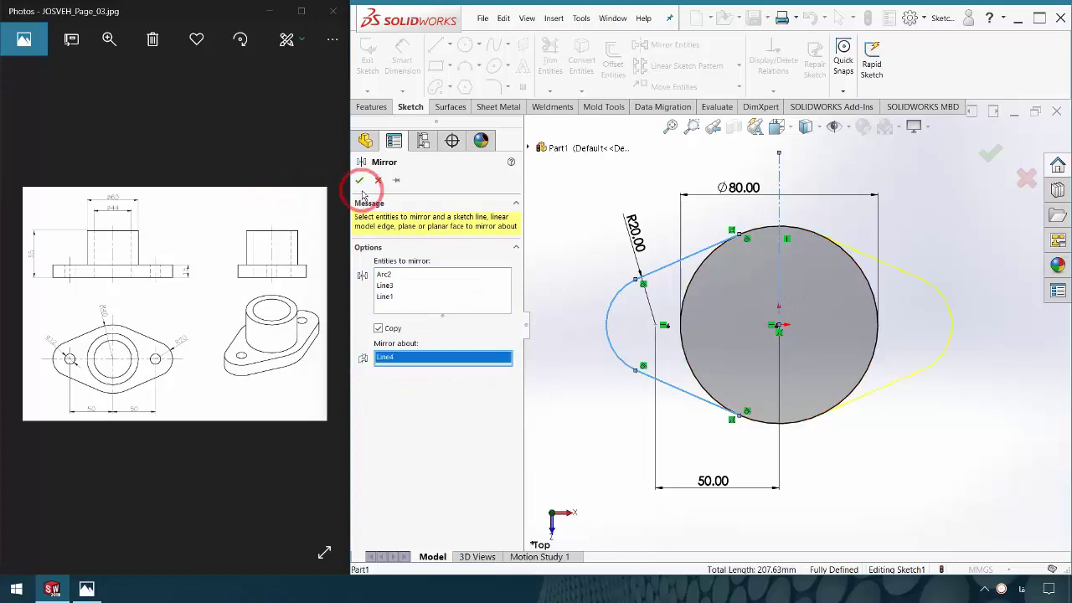
{"action": "left_click", "coordinate": [360, 181]}
{"action": "left_click", "coordinate": [550, 60]}
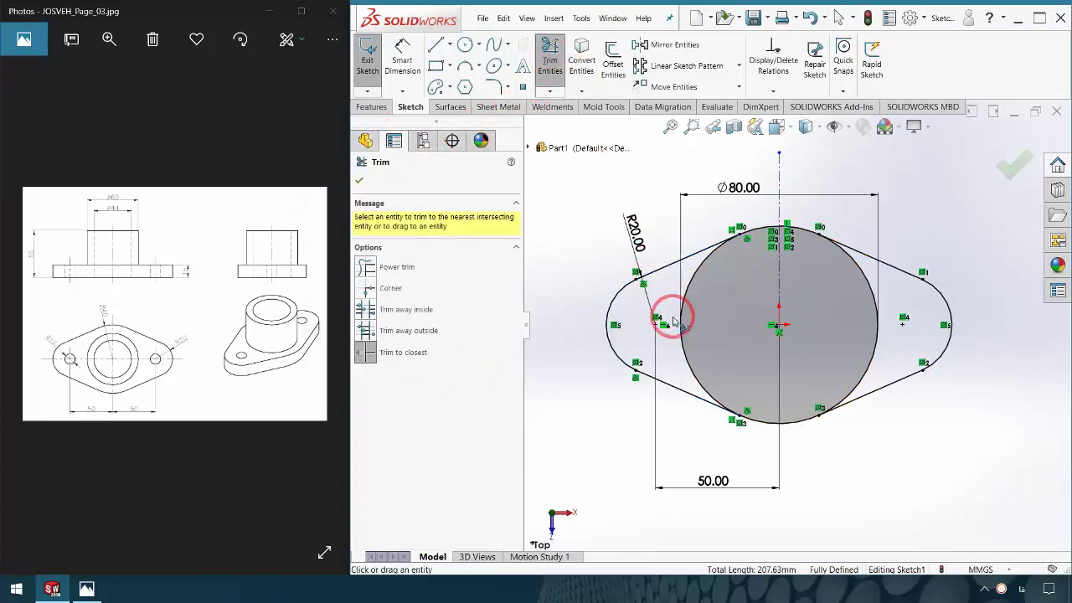
{"action": "left_click_drag", "start_coordinate": [689, 327], "coordinate": [873, 351]}
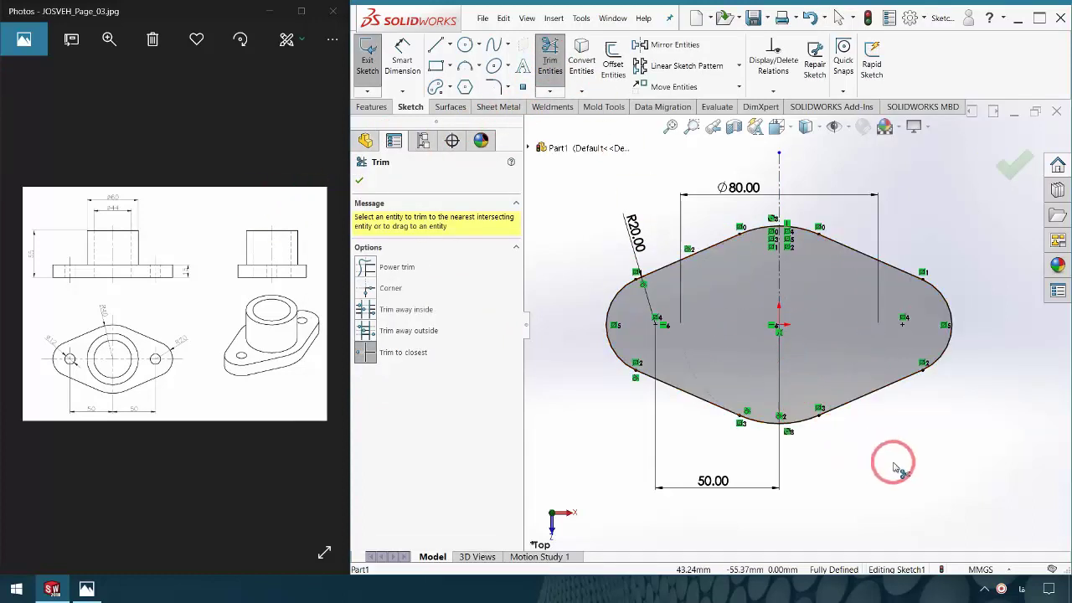
- Sketch two hole circles centred on the left and right arc centres
{"action": "left_click", "coordinate": [464, 44]}
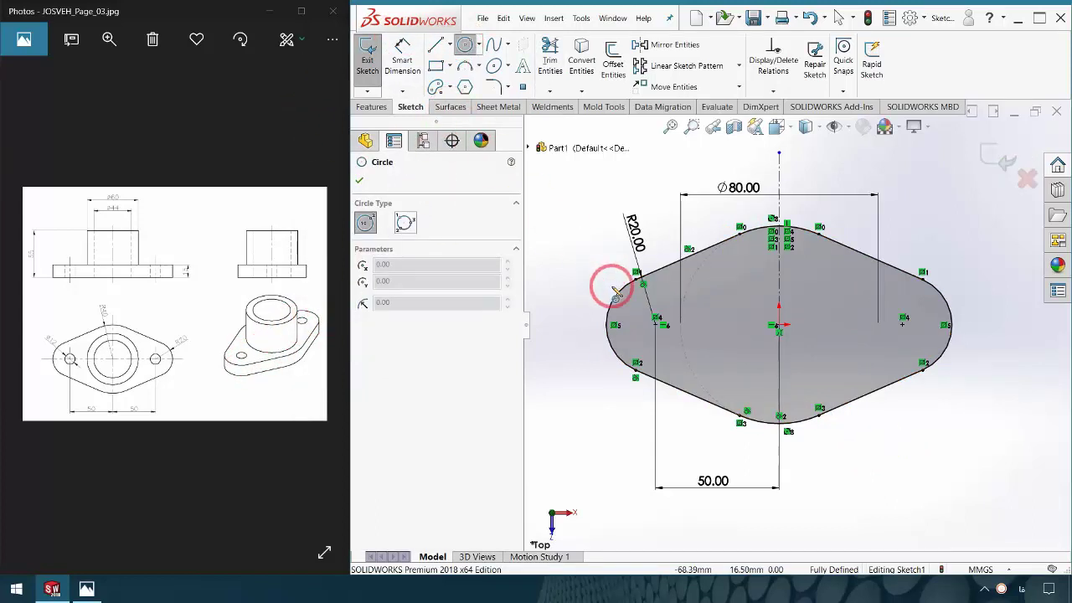
{"action": "left_click", "coordinate": [658, 325]}
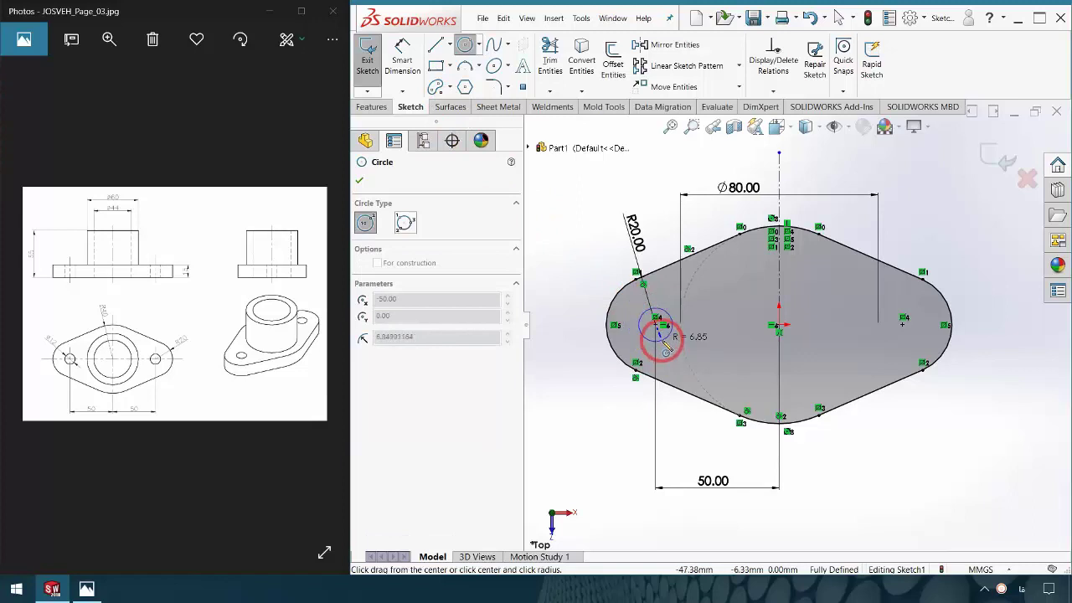
{"action": "left_click", "coordinate": [670, 337]}
{"action": "left_click", "coordinate": [902, 325]}
{"action": "left_click", "coordinate": [913, 337]}
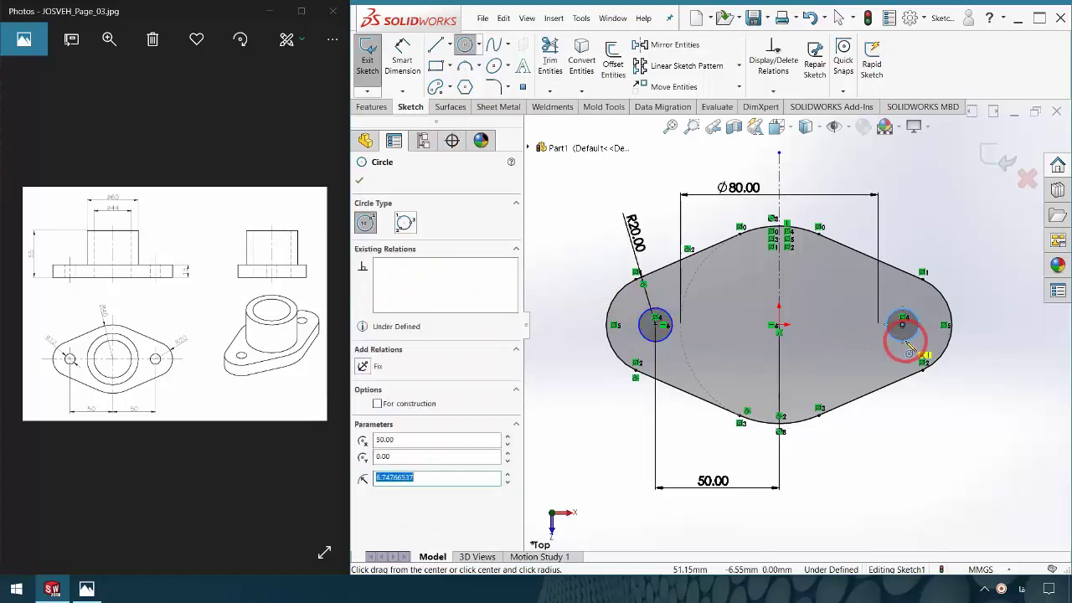
{"action": "key", "text": "Escape"}
- Dimension both hole circles to 12 mm diameter
{"action": "left_click", "coordinate": [405, 52]}
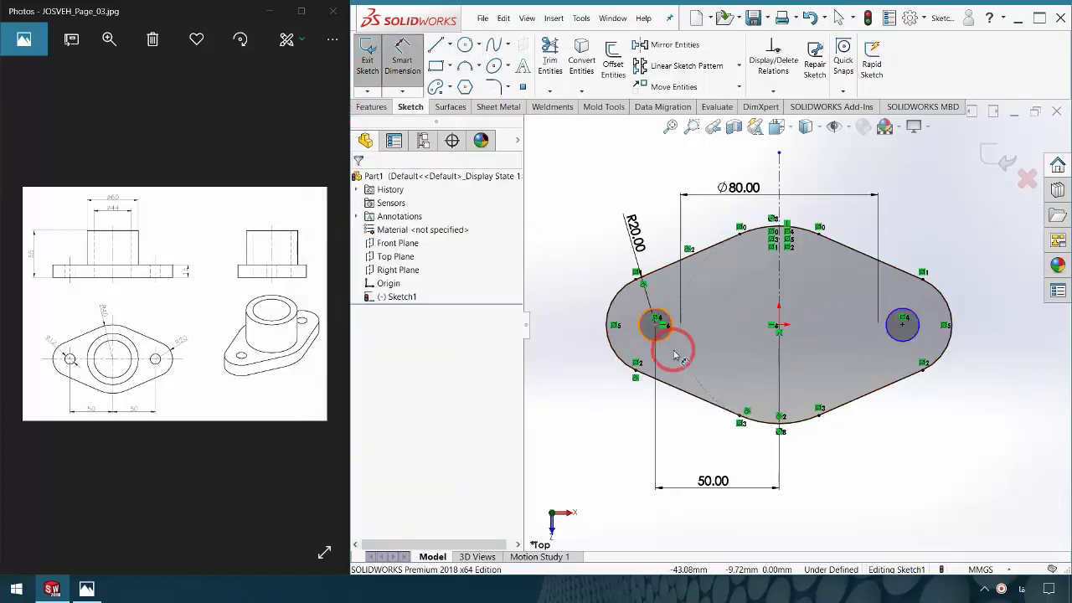
{"action": "left_click", "coordinate": [670, 337]}
{"action": "left_click", "coordinate": [642, 196]}
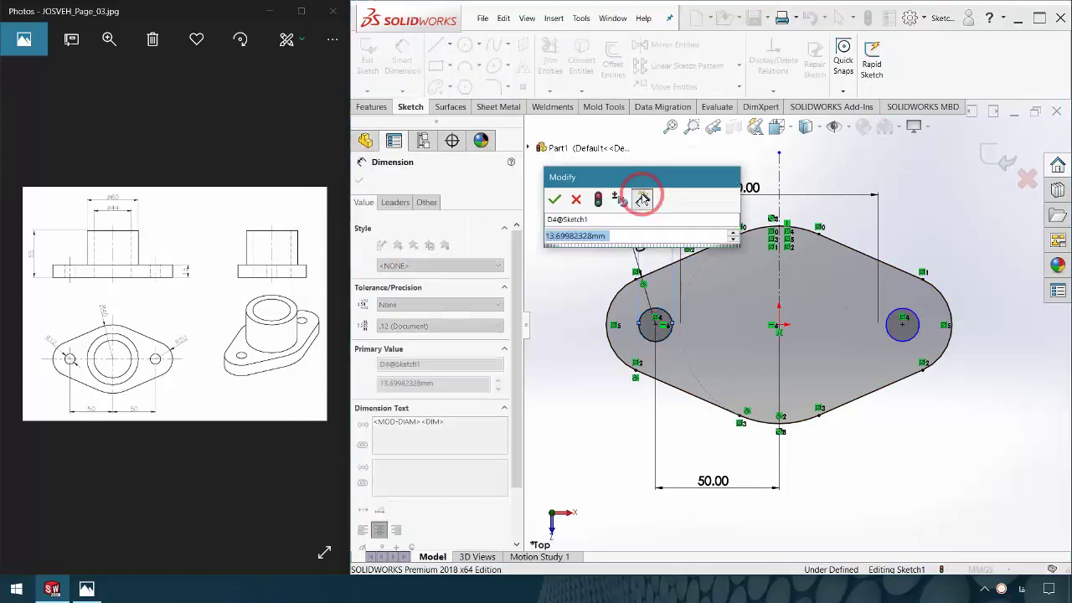
{"action": "type", "text": "12"}
{"action": "key", "text": "Return"}
{"action": "left_click", "coordinate": [943, 319]}
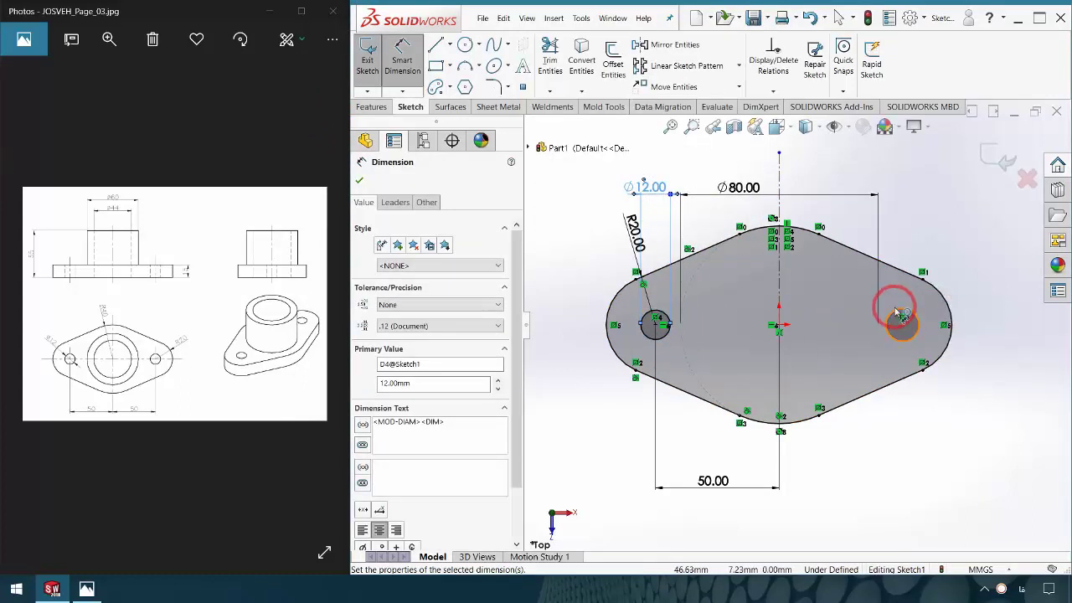
{"action": "left_click", "coordinate": [900, 314]}
{"action": "left_click", "coordinate": [918, 232]}
{"action": "type", "text": "12"}
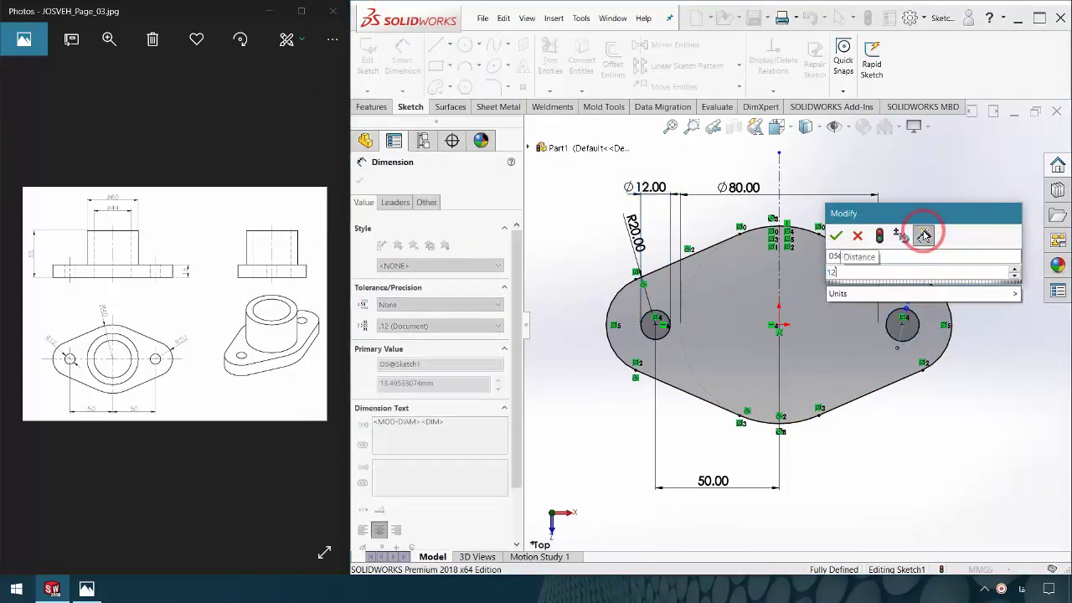
{"action": "left_click", "coordinate": [924, 235]}
- Exit the sketch and extrude it 15 mm into the diamond base plate
{"action": "left_click", "coordinate": [365, 90]}
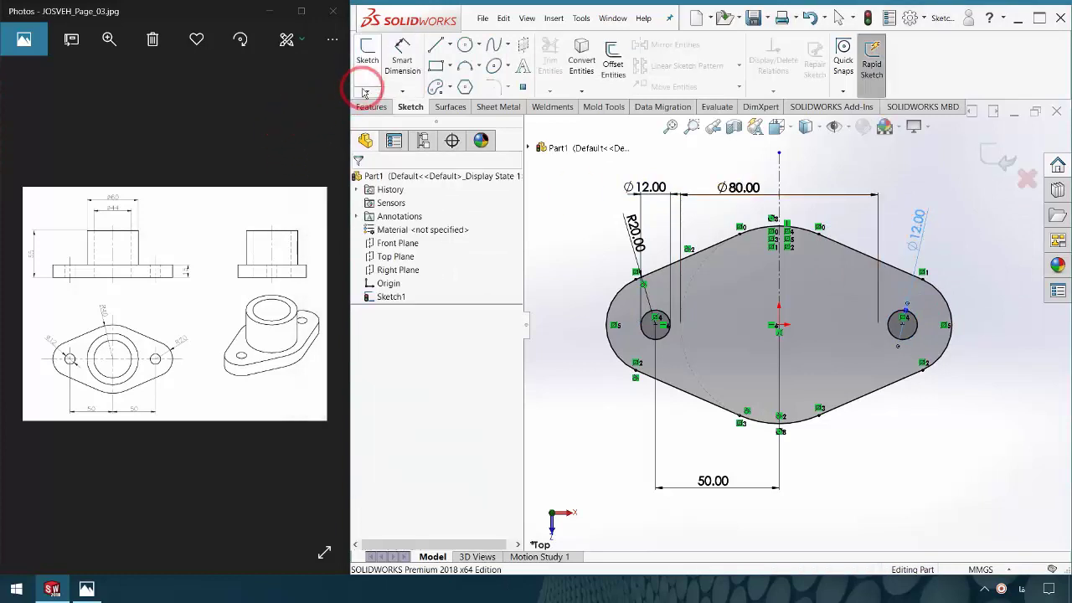
{"action": "left_click", "coordinate": [372, 65]}
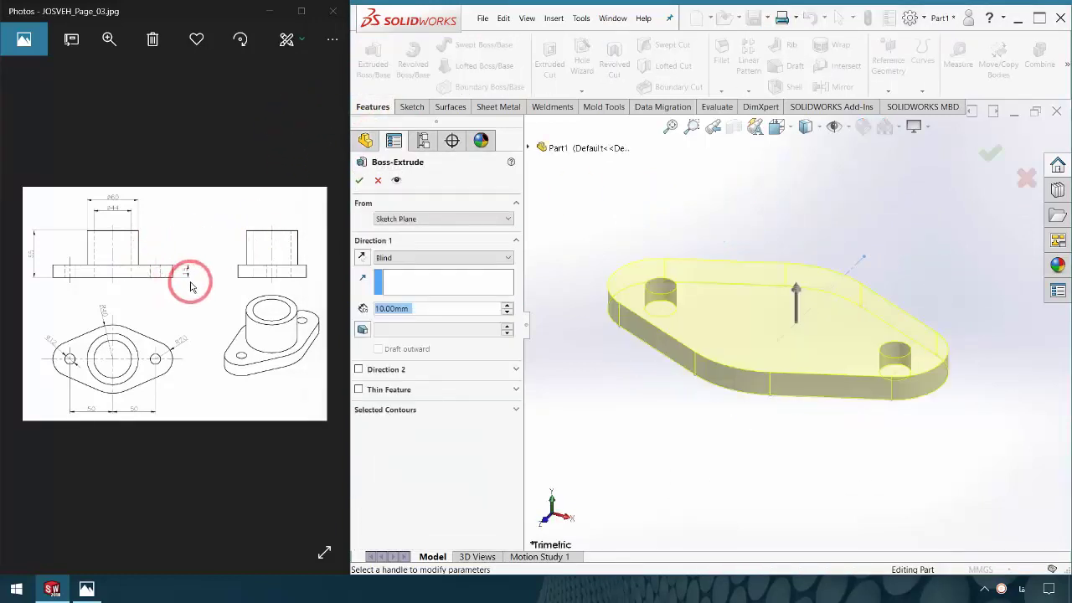
{"action": "type", "text": "15"}
{"action": "key", "text": "Return"}
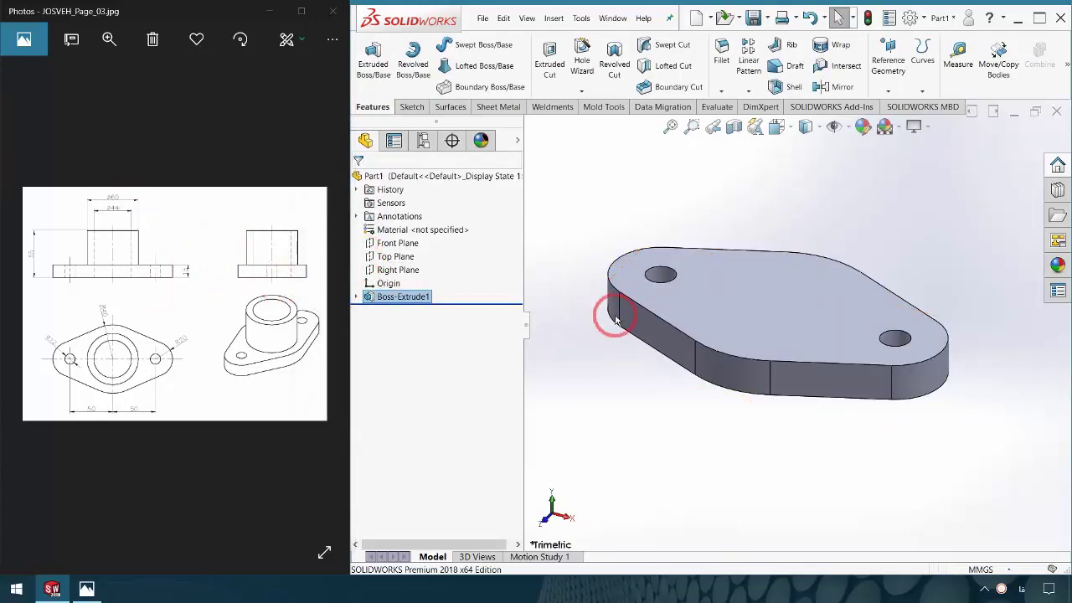
- Sketch a circle centred on the plate's top face and dimension it to 60 mm diameter
{"action": "left_click", "coordinate": [796, 304]}
{"action": "left_click", "coordinate": [846, 271]}
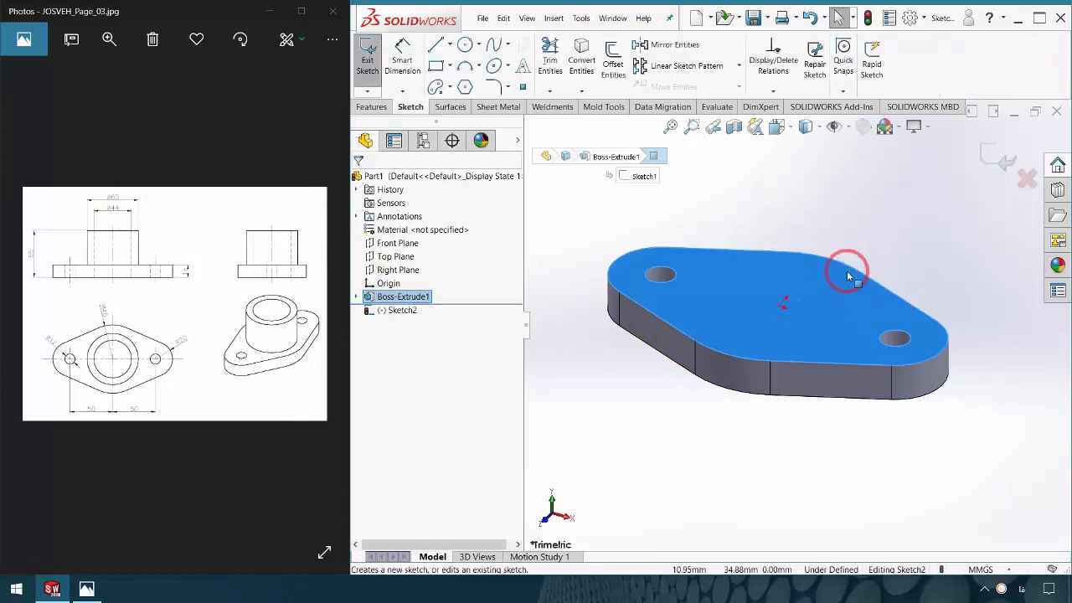
{"action": "left_click", "coordinate": [465, 44]}
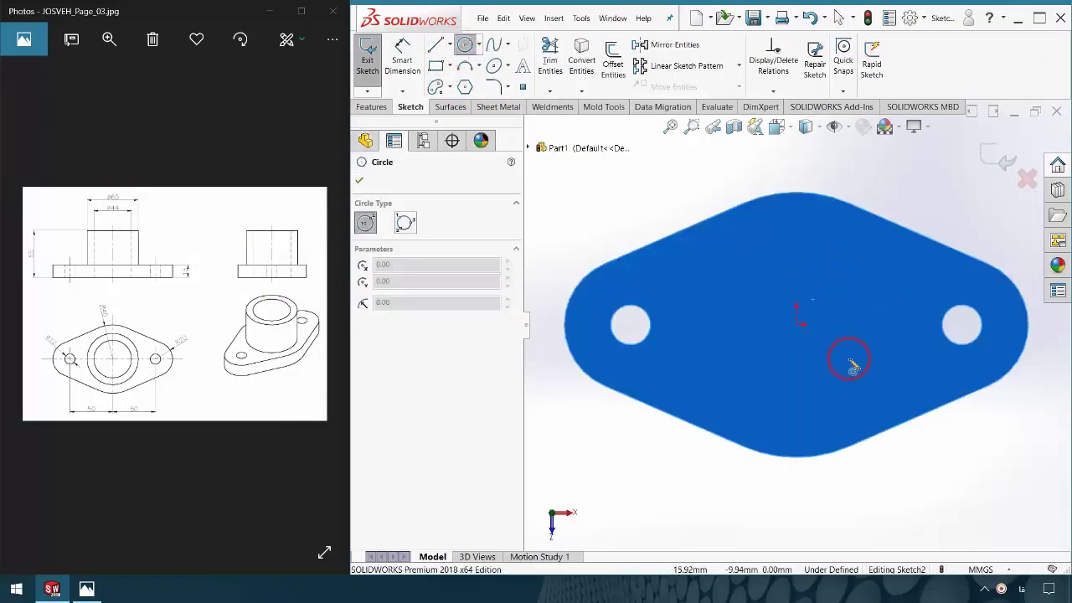
{"action": "left_click", "coordinate": [796, 326]}
{"action": "left_click", "coordinate": [825, 402]}
{"action": "right_click_drag", "start_coordinate": [953, 472], "coordinate": [952, 419]}
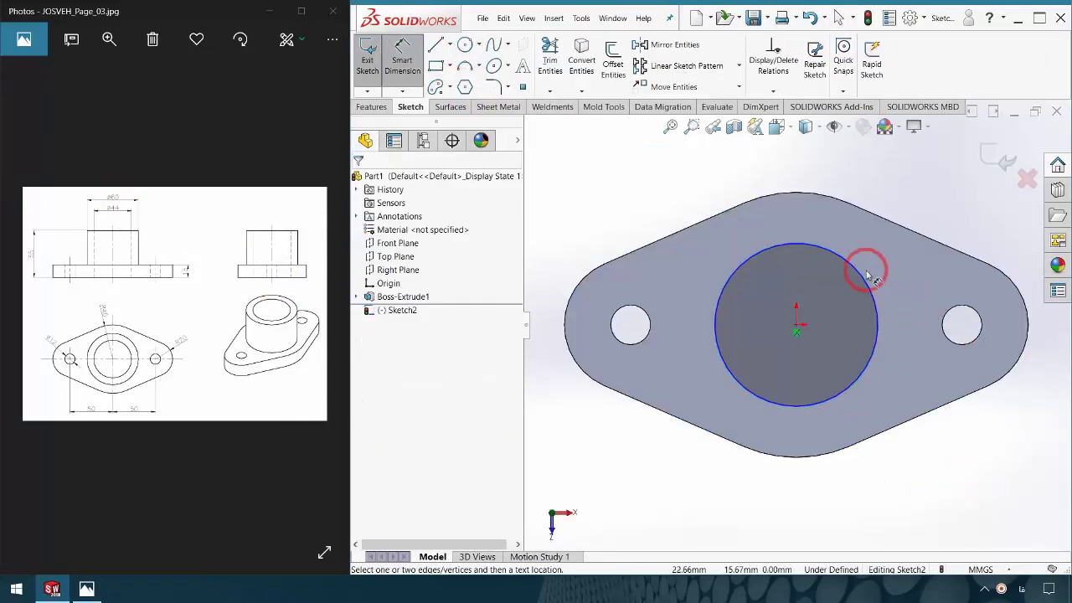
{"action": "left_click", "coordinate": [860, 274]}
{"action": "left_click", "coordinate": [890, 211]}
{"action": "type", "text": "60"}
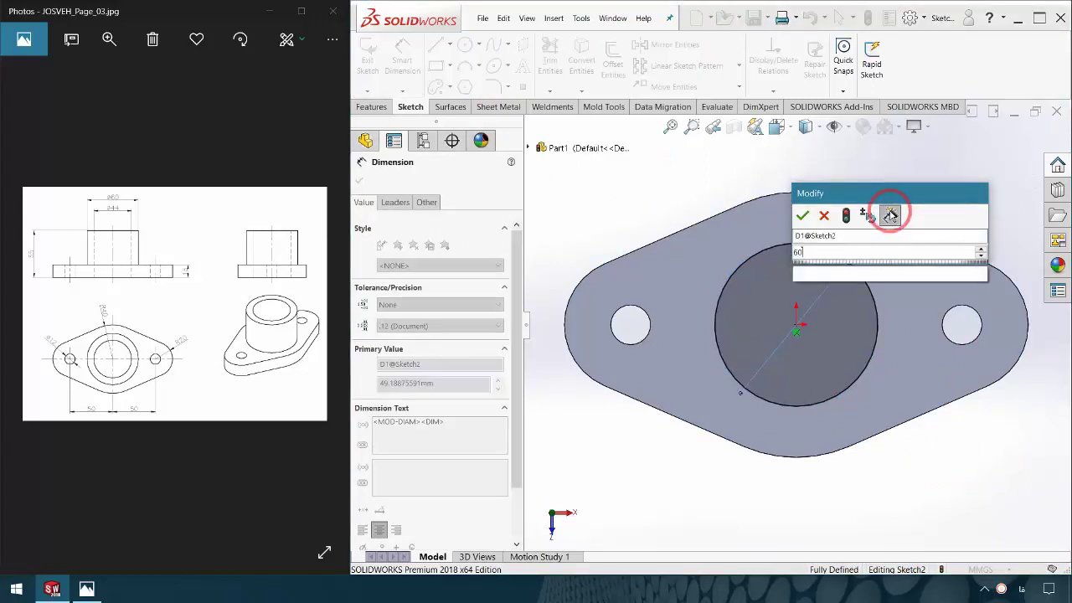
{"action": "key", "text": "Return"}
{"action": "left_click", "coordinate": [231, 131]}
- Extrude the 60 mm circle 40 mm upward into the cylindrical boss
{"action": "left_click", "coordinate": [373, 108]}
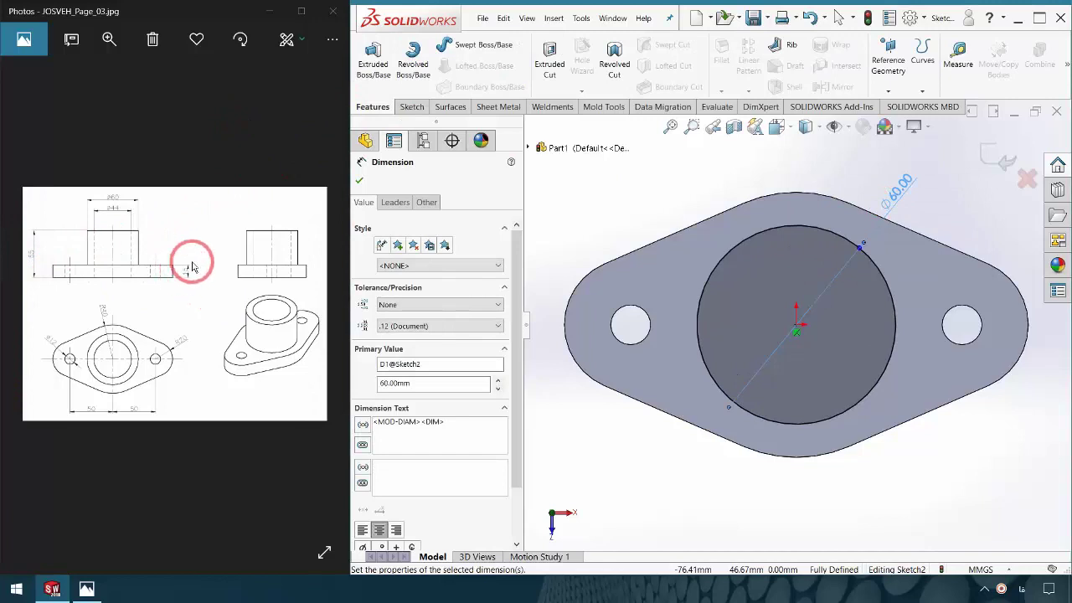
{"action": "left_click", "coordinate": [374, 62]}
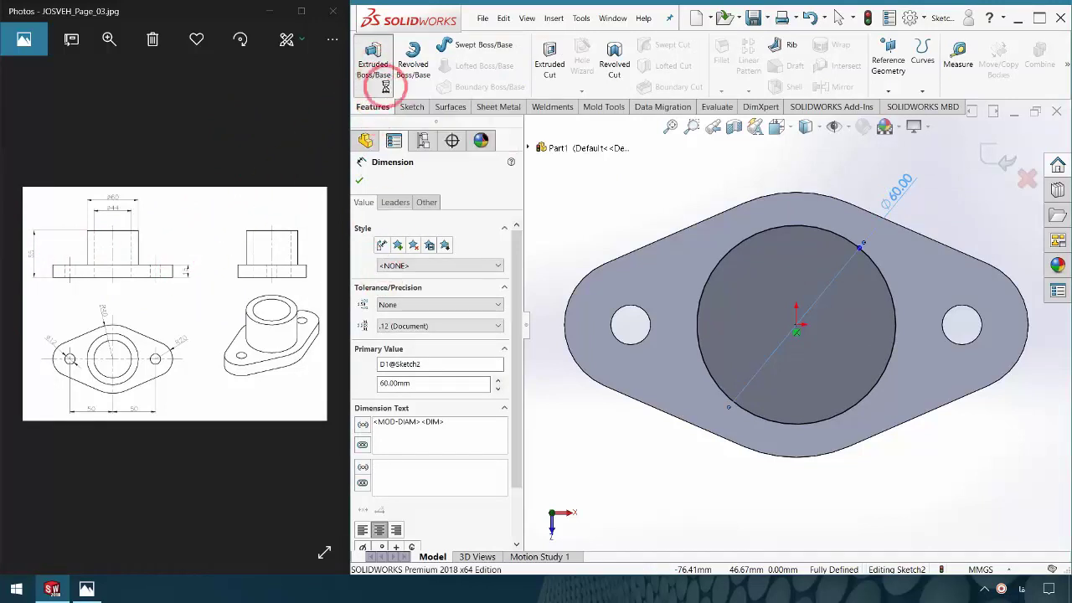
{"action": "type", "text": "55"}
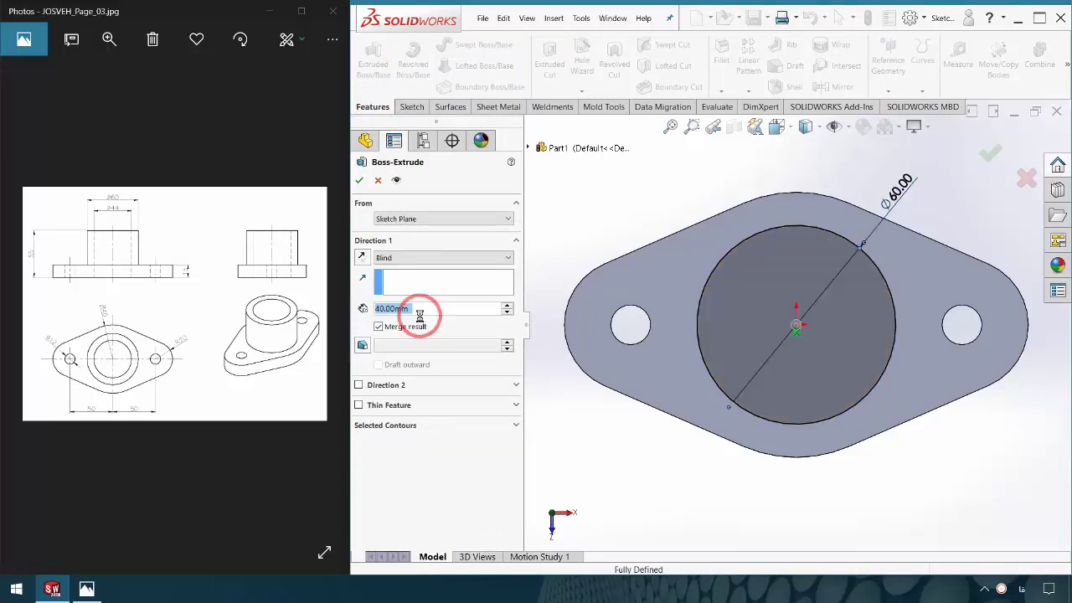
{"action": "key", "text": "Return"}
{"action": "middle_click_drag", "start_coordinate": [813, 414], "coordinate": [821, 304]}
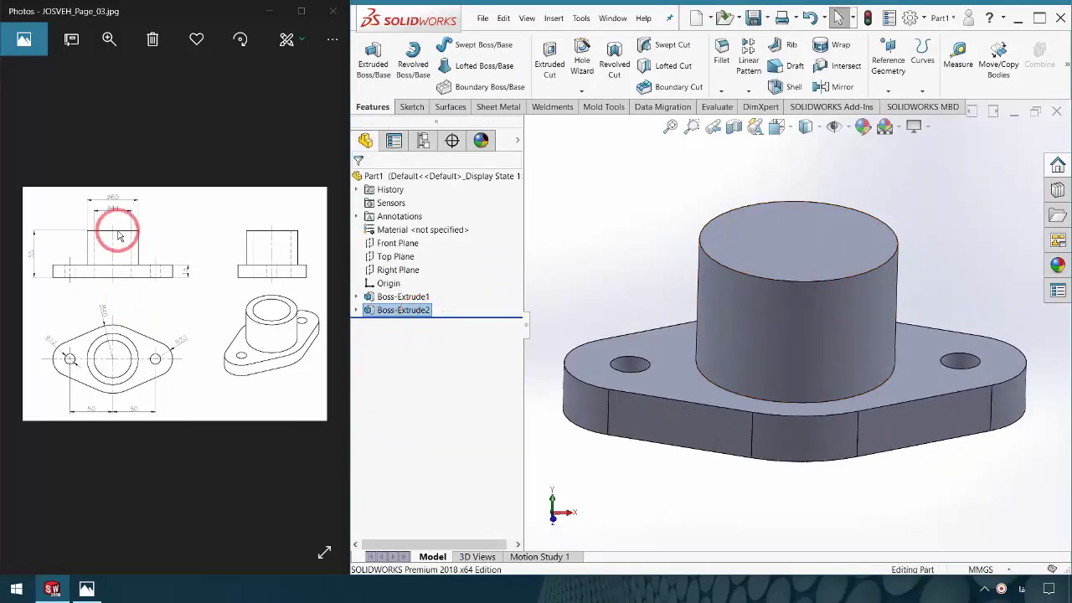
- On the boss's top face, sketch a circle centred on the origin and dimension it Ø44
{"action": "left_click", "coordinate": [833, 247]}
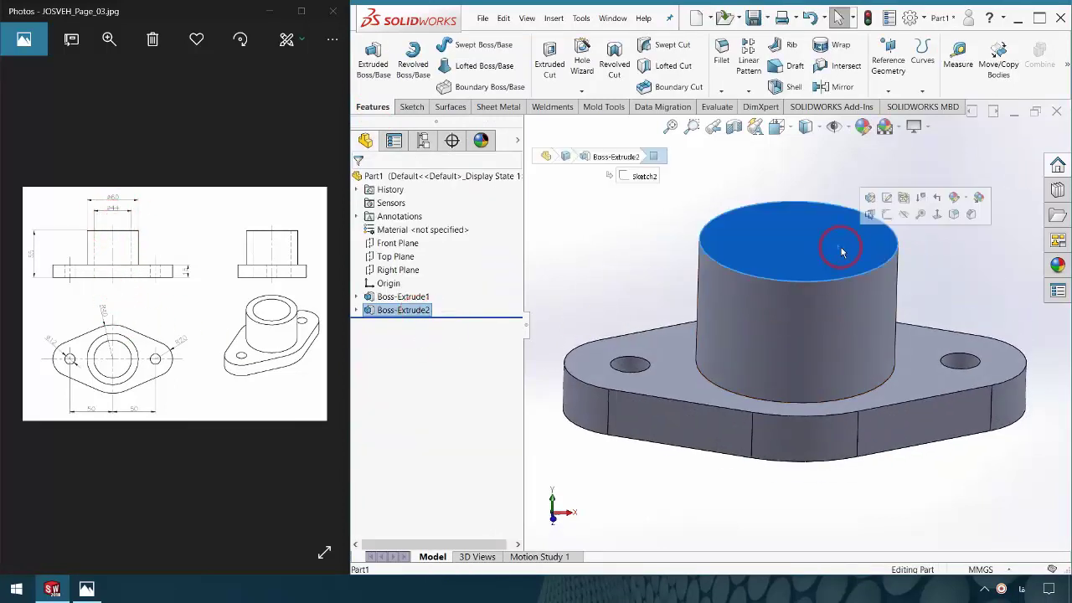
{"action": "left_click", "coordinate": [892, 219]}
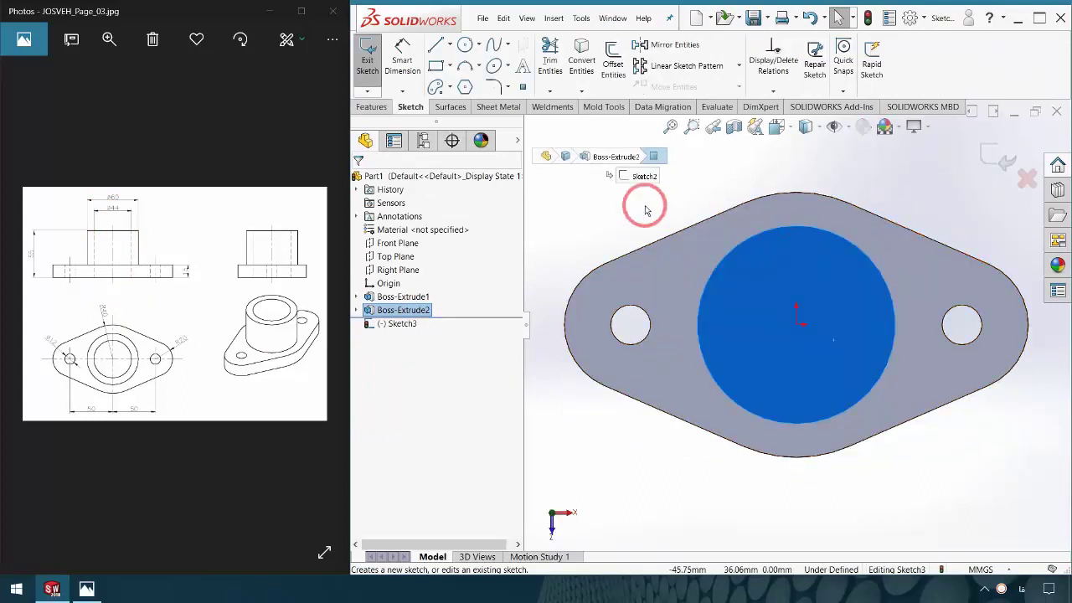
{"action": "left_click", "coordinate": [641, 203]}
{"action": "left_click", "coordinate": [465, 44]}
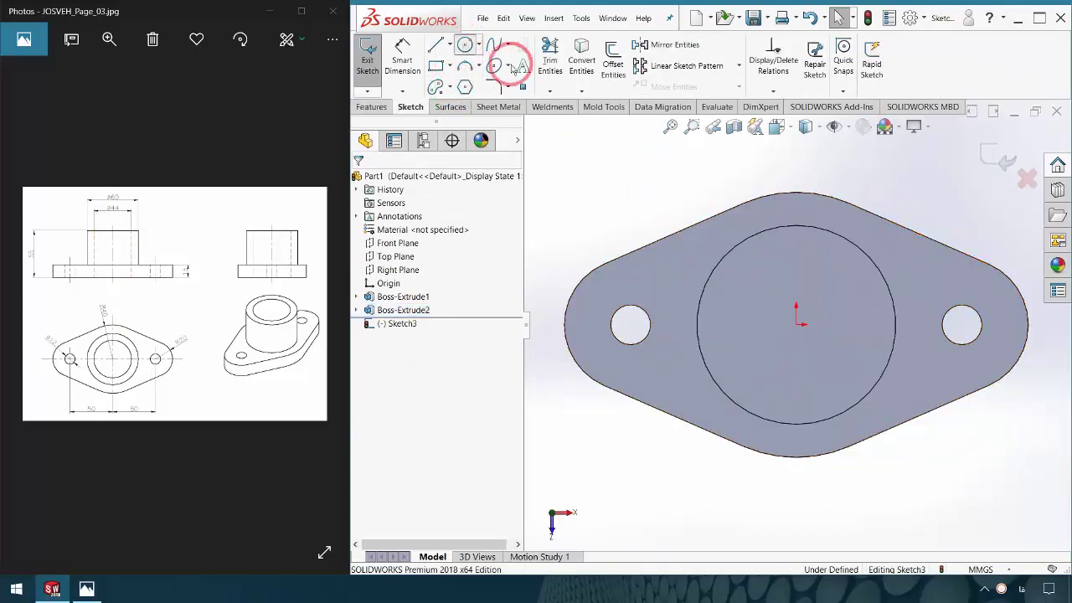
{"action": "left_click", "coordinate": [797, 324]}
{"action": "left_click", "coordinate": [733, 325]}
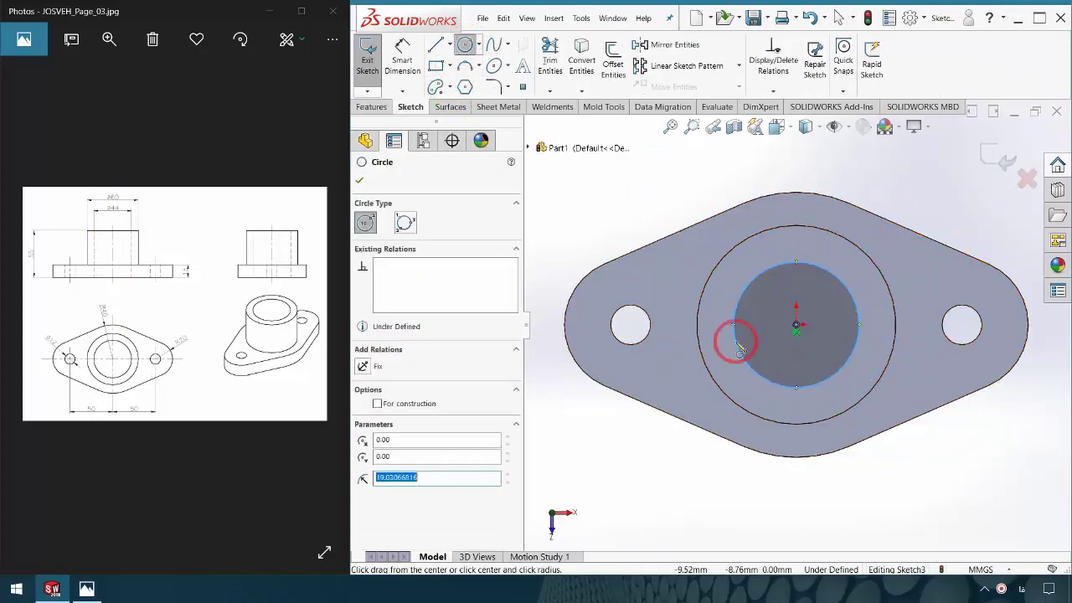
{"action": "left_click", "coordinate": [416, 60]}
{"action": "left_click", "coordinate": [783, 264]}
{"action": "left_click", "coordinate": [904, 194]}
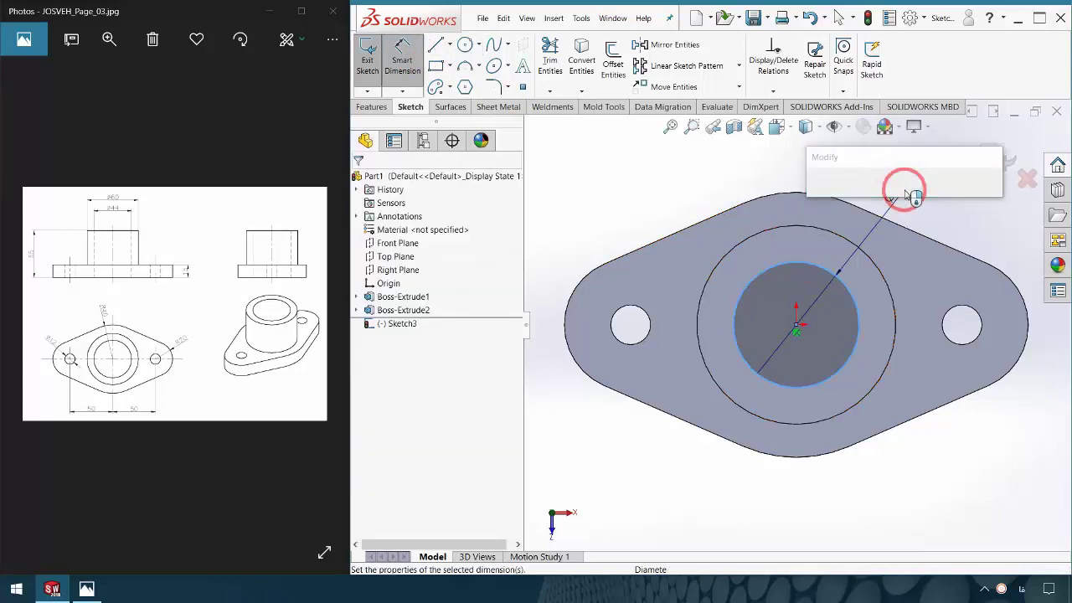
{"action": "type", "text": "44"}
{"action": "key", "text": "Return"}
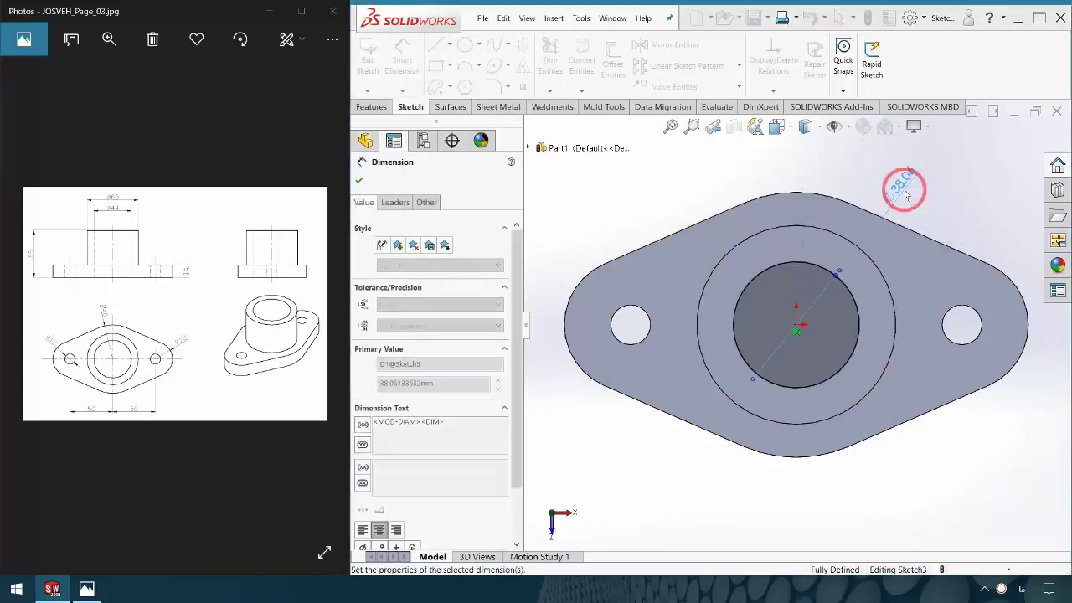
{"action": "type", "text": "44"}
{"action": "left_click", "coordinate": [369, 107]}
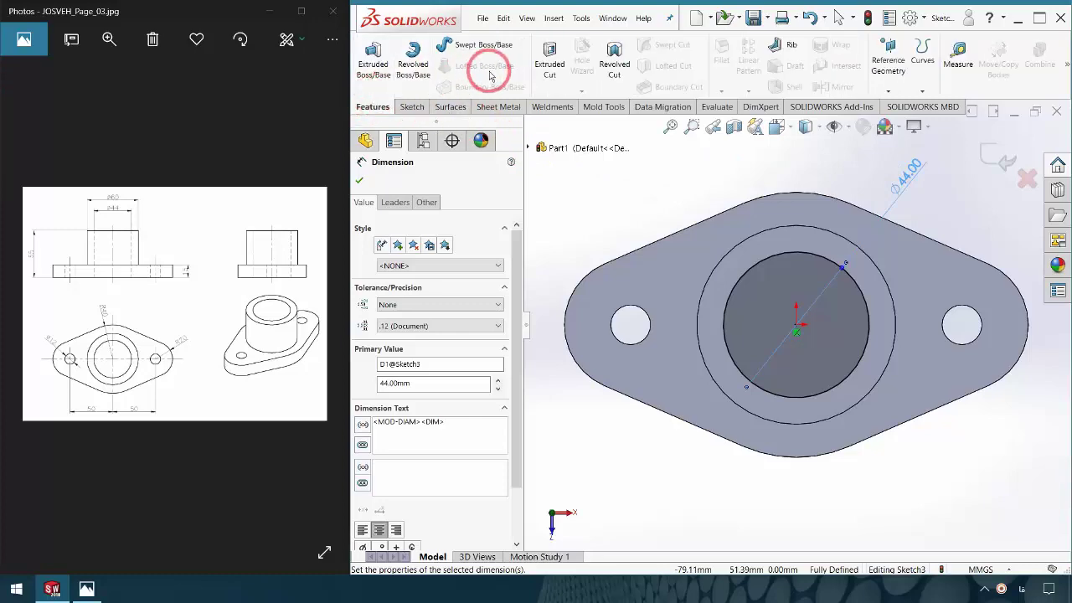
- Cut the Ø44 circle Through All to bore a hole through the part
{"action": "left_click", "coordinate": [549, 60]}
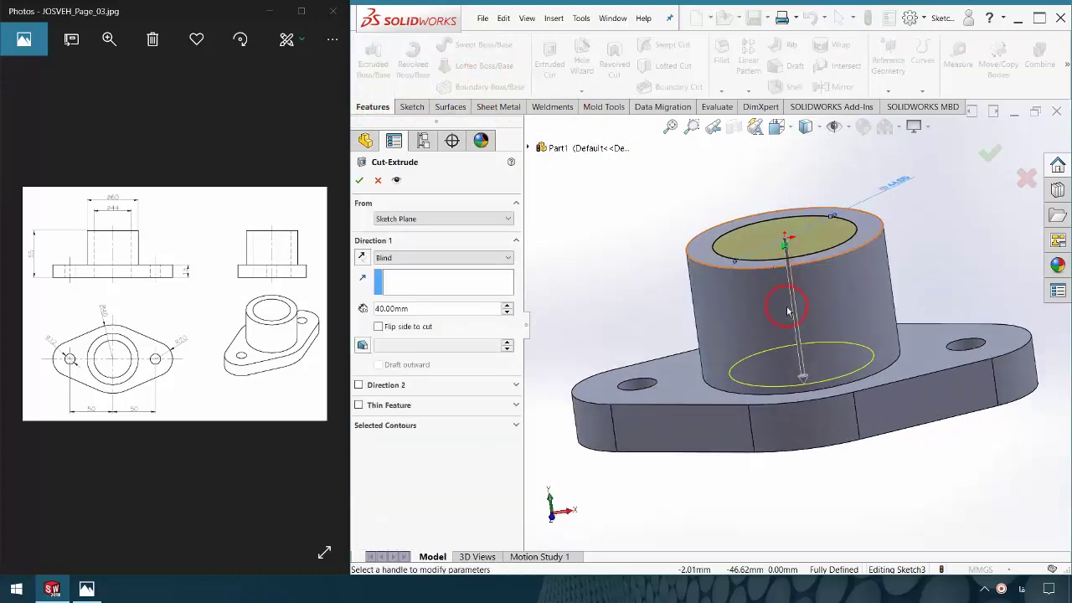
{"action": "left_click_drag", "start_coordinate": [801, 379], "coordinate": [825, 495]}
{"action": "left_click", "coordinate": [420, 257]}
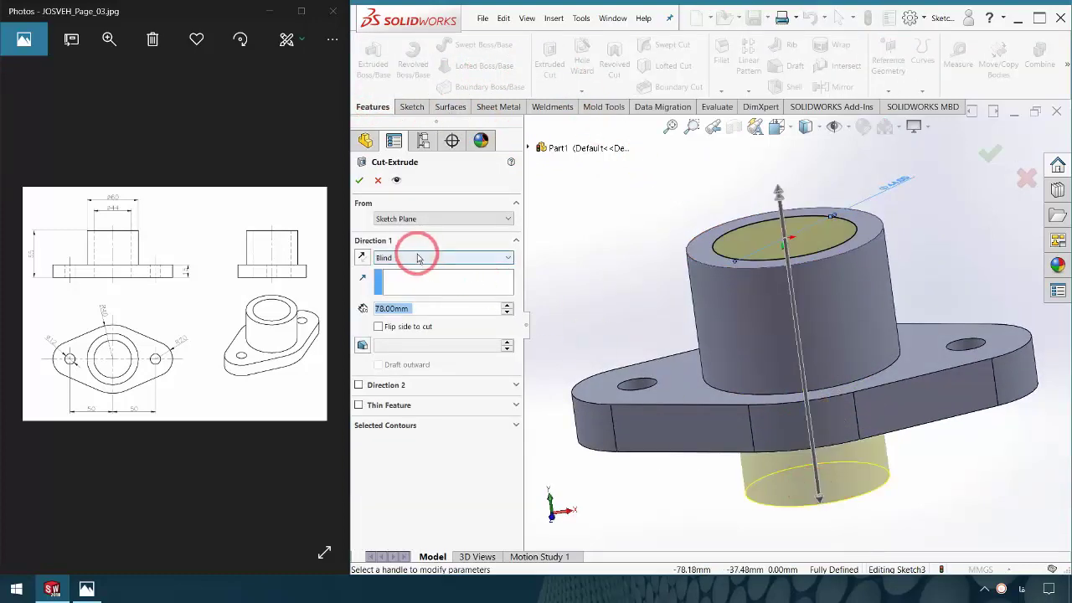
{"action": "left_click", "coordinate": [410, 280]}
{"action": "middle_click_drag", "start_coordinate": [586, 273], "coordinate": [762, 302]}
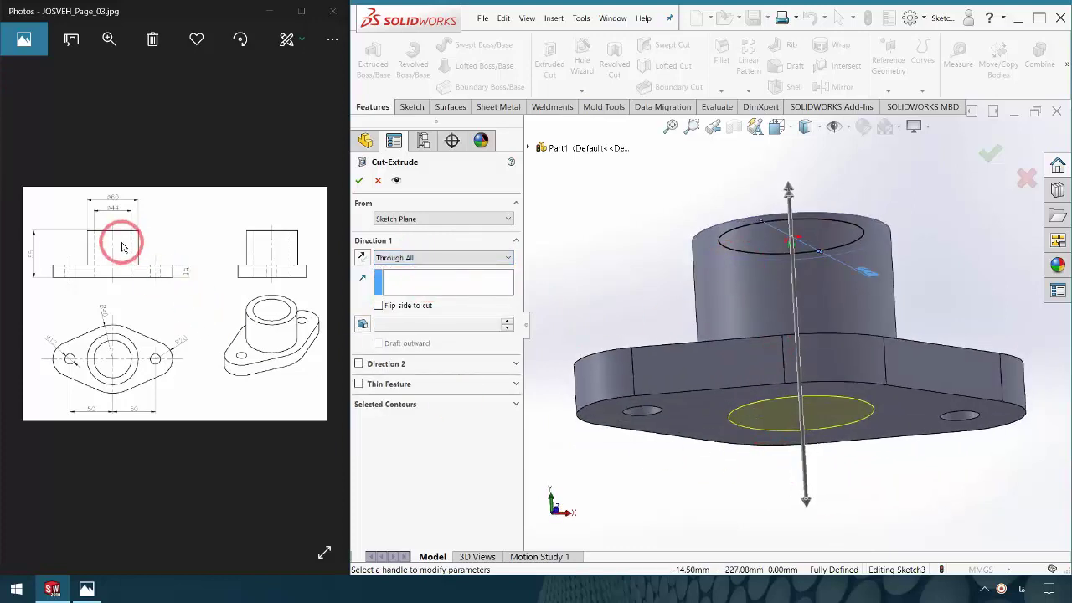
{"action": "left_click", "coordinate": [359, 180]}
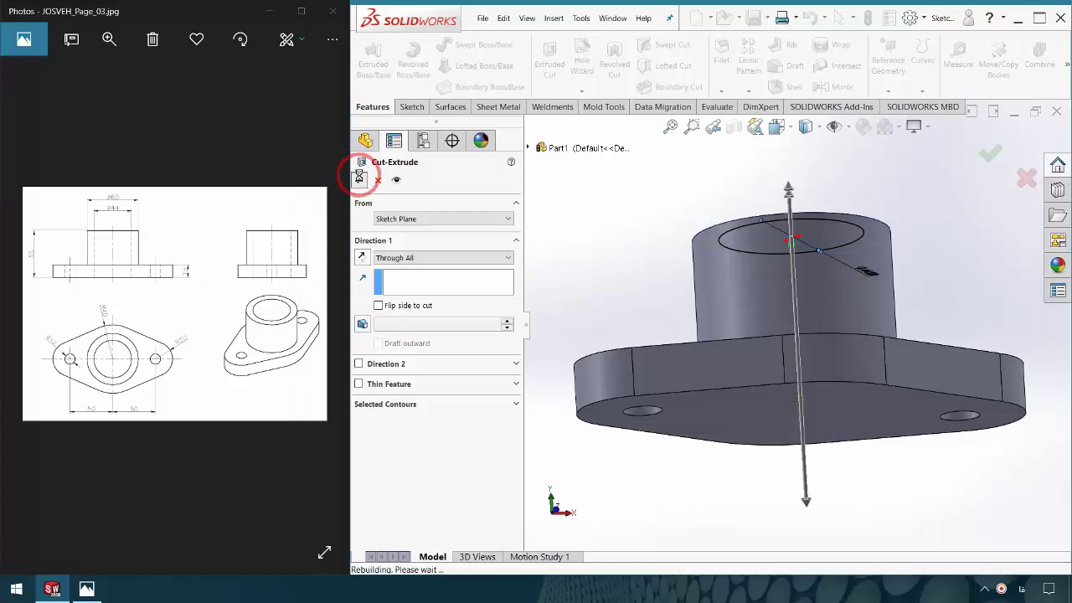
{"action": "mouse_move", "coordinate": [725, 244]}
{"action": "middle_mouse_down"}
{"action": "mouse_move", "coordinate": [718, 340]}
{"action": "mouse_move", "coordinate": [730, 402]}
{"action": "mouse_move", "coordinate": [757, 429]}
{"action": "mouse_move", "coordinate": [756, 402]}
{"action": "middle_mouse_up"}
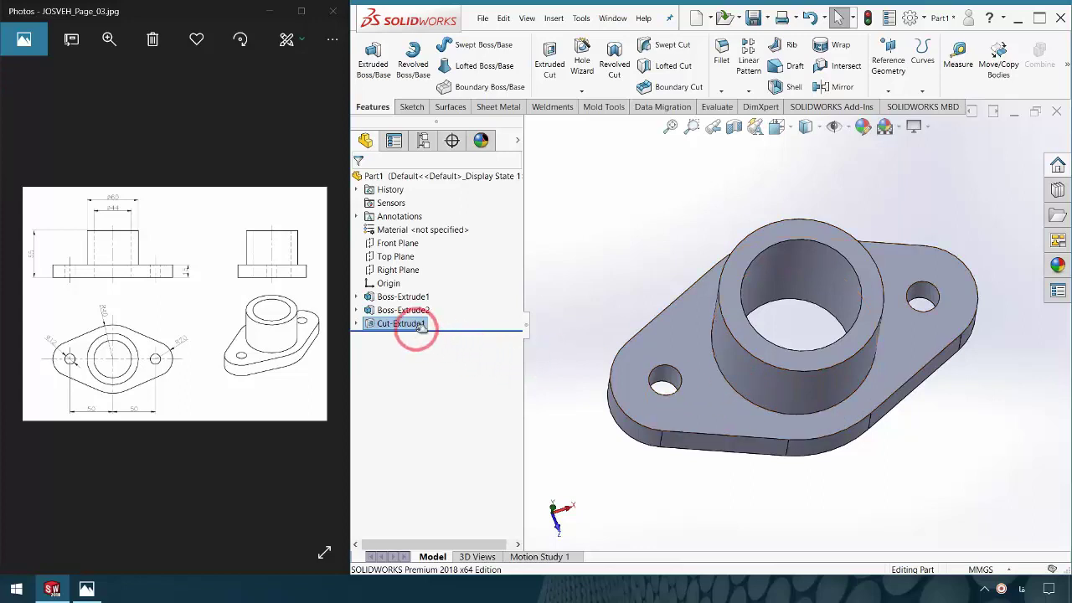
- Delete Cut-Extrude1, Boss-Extrude2 and Boss-Extrude1, keeping only Sketch1
{"action": "key", "text": "Delete"}
{"action": "key", "text": "Return"}
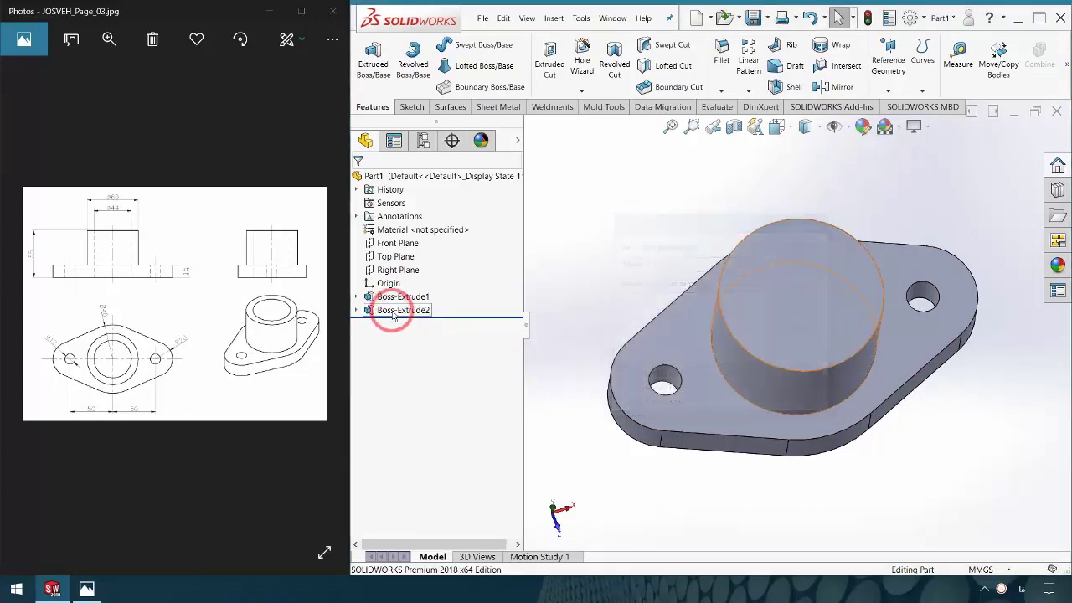
{"action": "key", "text": "Delete"}
{"action": "key", "text": "Return"}
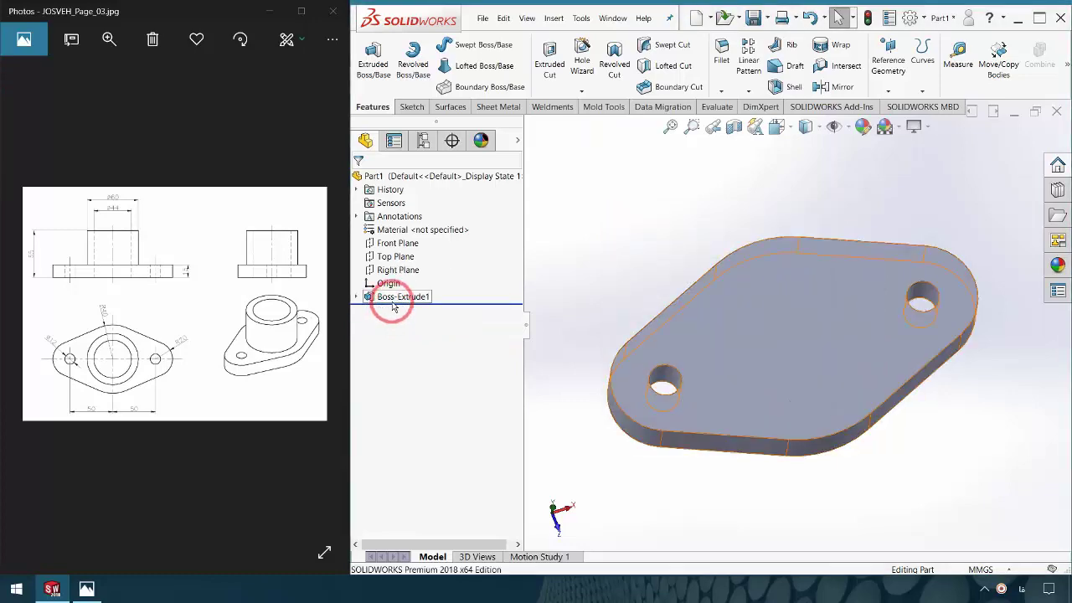
{"action": "key", "text": "Delete"}
{"action": "key", "text": "Return"}
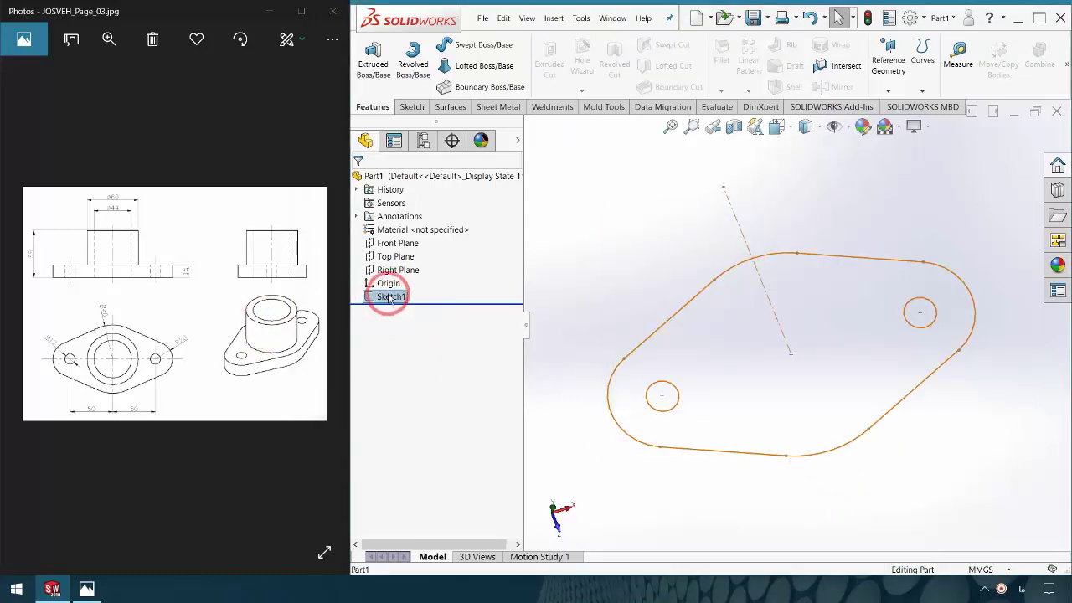
- Reopen Sketch1 and draw two concentric circles centred on the origin
{"action": "left_click", "coordinate": [391, 270]}
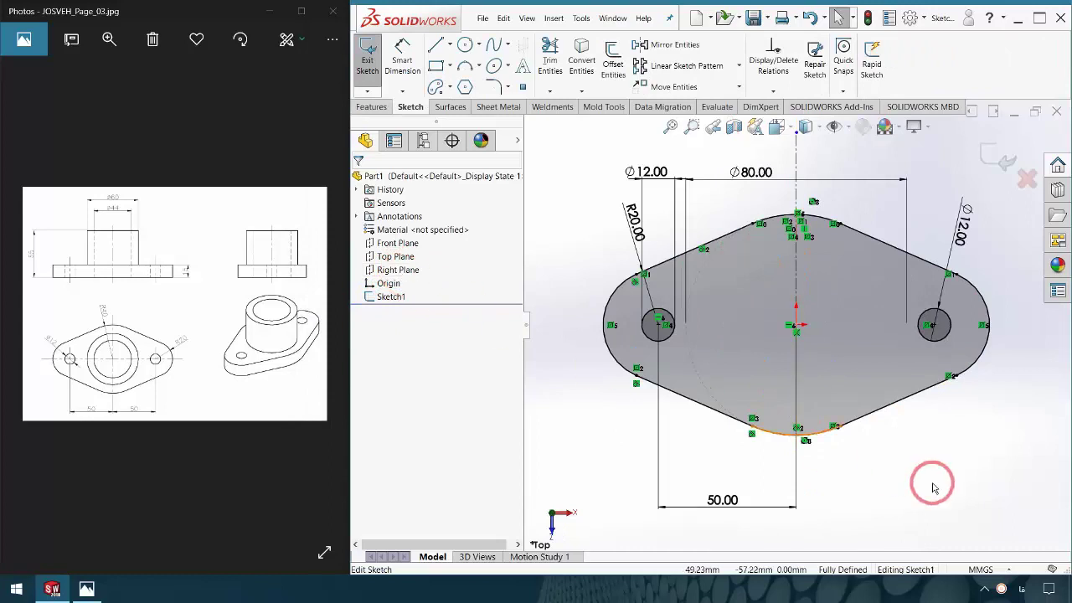
{"action": "left_click", "coordinate": [79, 245]}
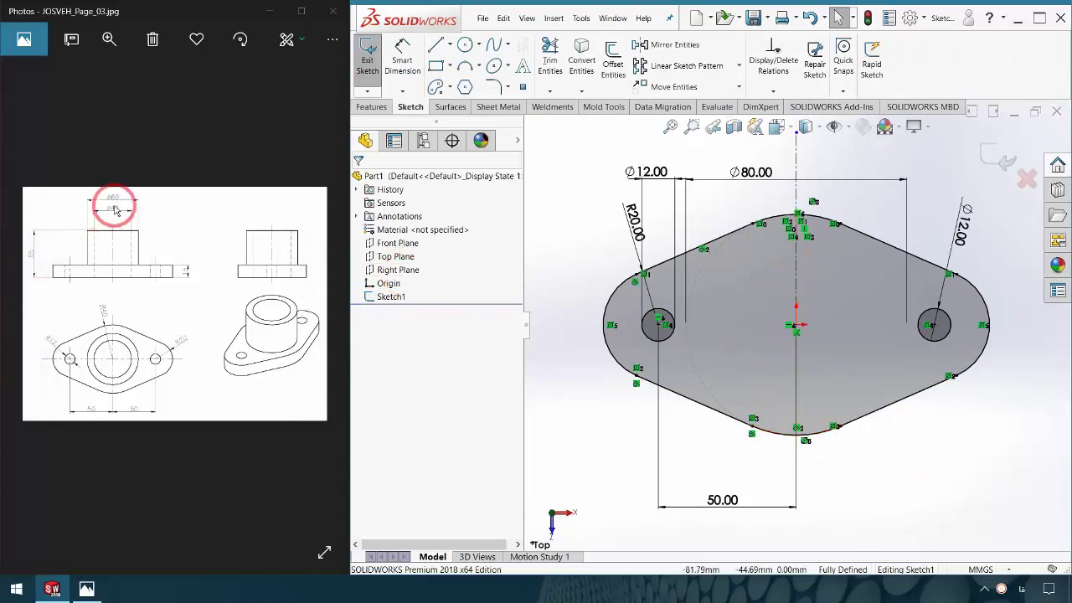
{"action": "left_click", "coordinate": [465, 48]}
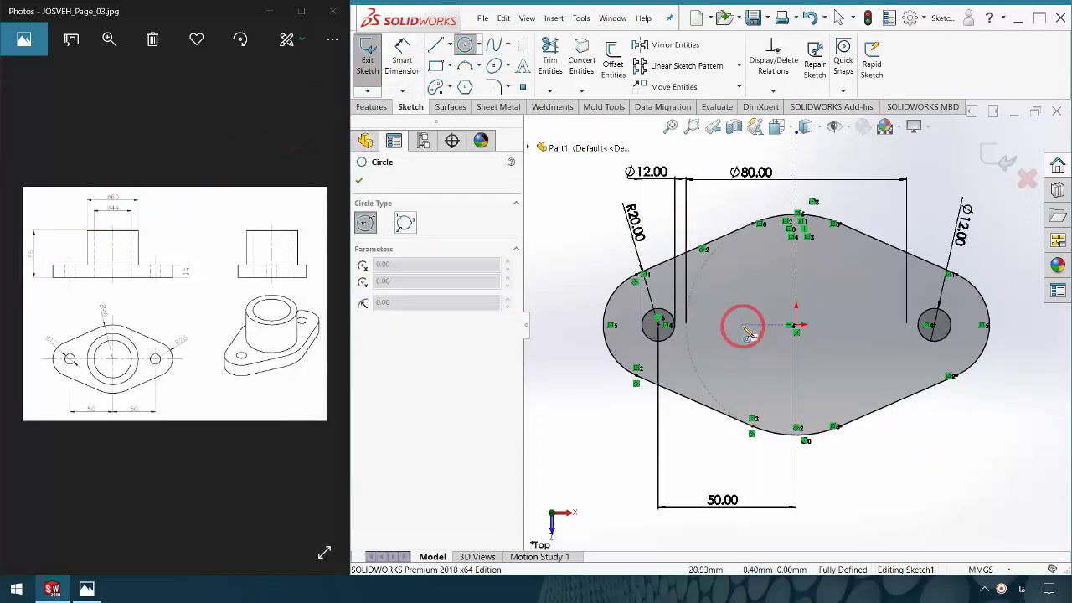
{"action": "mouse_move", "coordinate": [795, 325]}
{"action": "left_mouse_down"}
{"action": "mouse_move", "coordinate": [836, 427]}
{"action": "mouse_move", "coordinate": [825, 395]}
{"action": "left_mouse_up"}
{"action": "left_click", "coordinate": [795, 325]}
{"action": "left_click", "coordinate": [838, 361]}
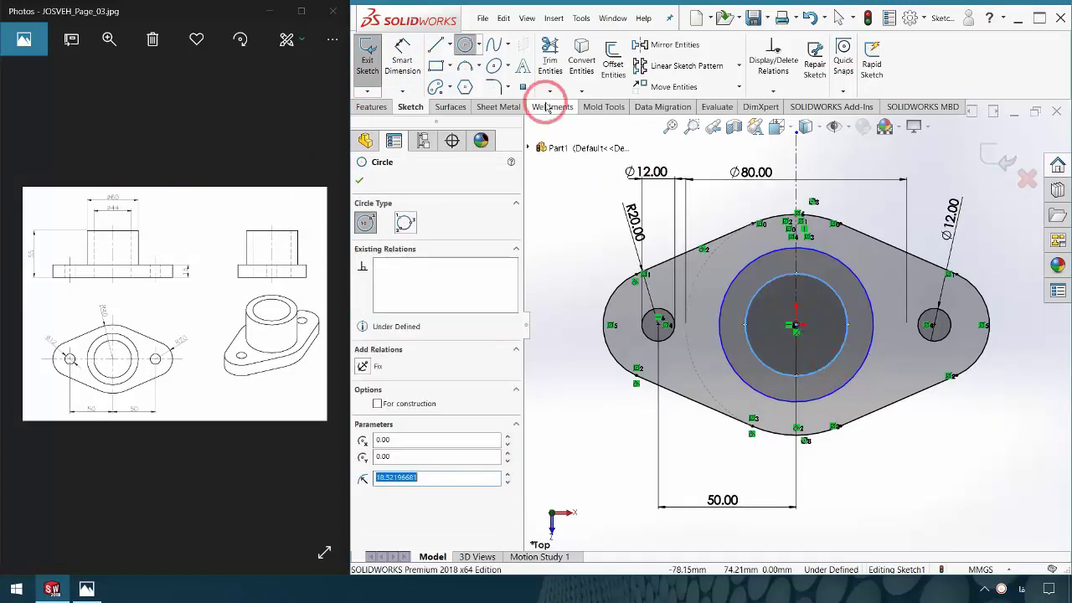
- Dimension the outer circle to Ø60 and the inner circle to Ø44, then exit the sketch
{"action": "left_click", "coordinate": [403, 58]}
{"action": "left_click", "coordinate": [742, 268]}
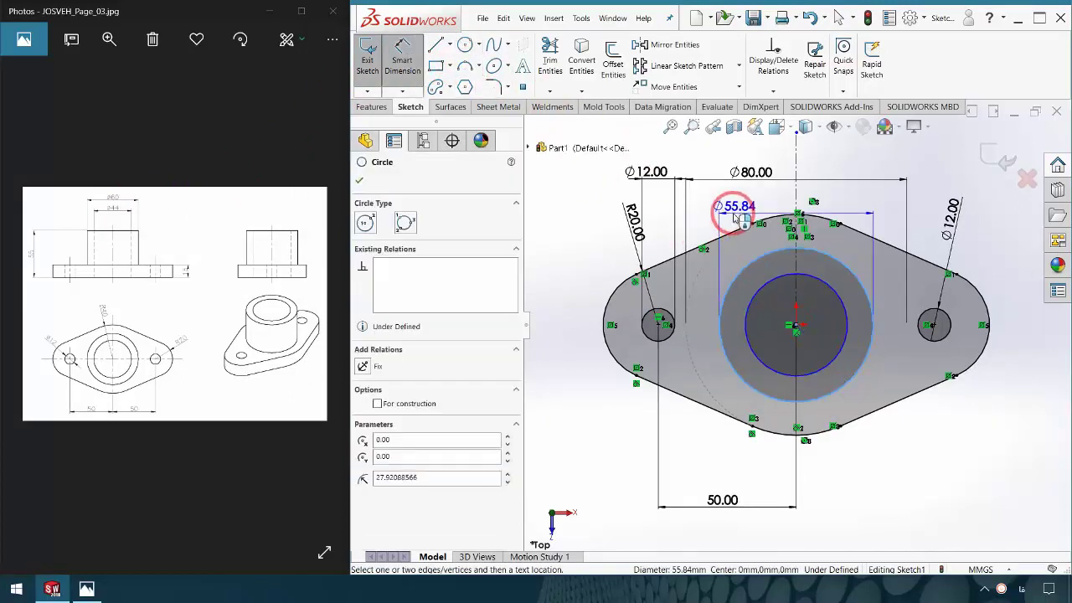
{"action": "left_click", "coordinate": [734, 214]}
{"action": "type", "text": "60"}
{"action": "key", "text": "Return"}
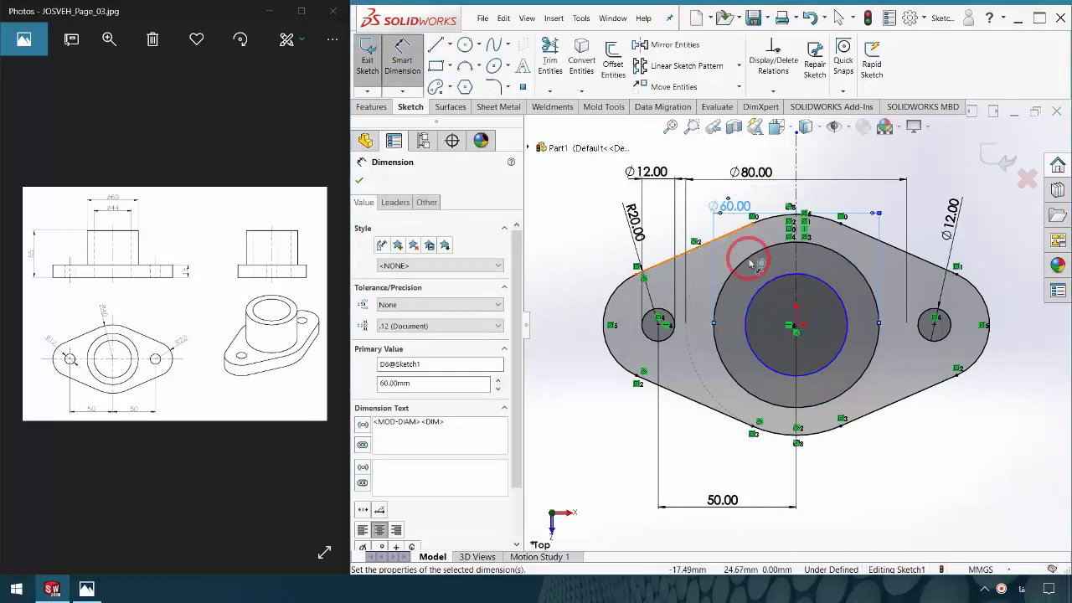
{"action": "left_click", "coordinate": [764, 288]}
{"action": "left_click", "coordinate": [819, 170]}
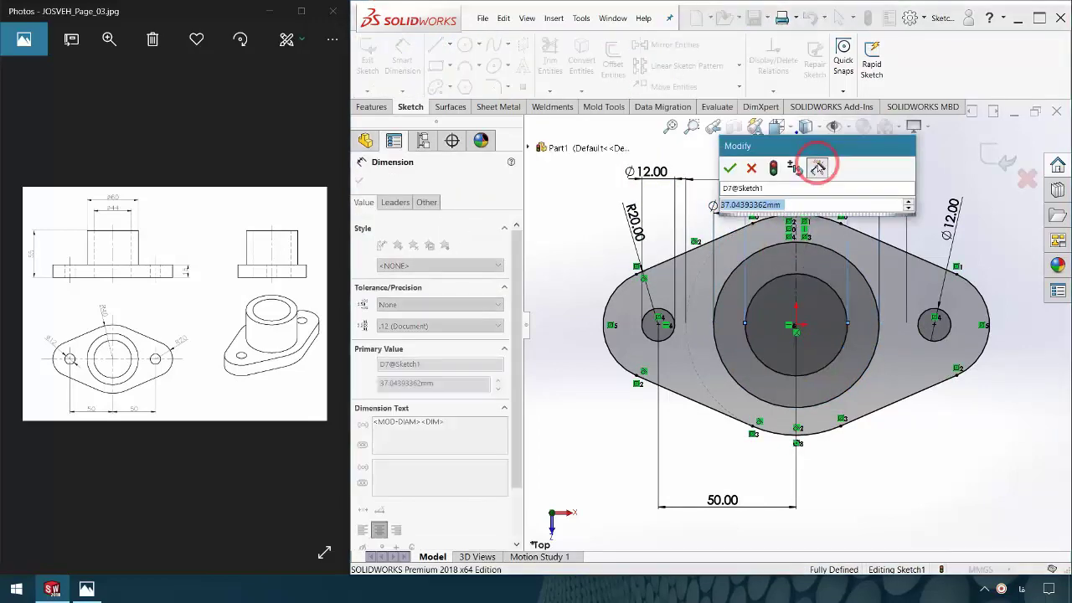
{"action": "type", "text": "44"}
{"action": "key", "text": "Return"}
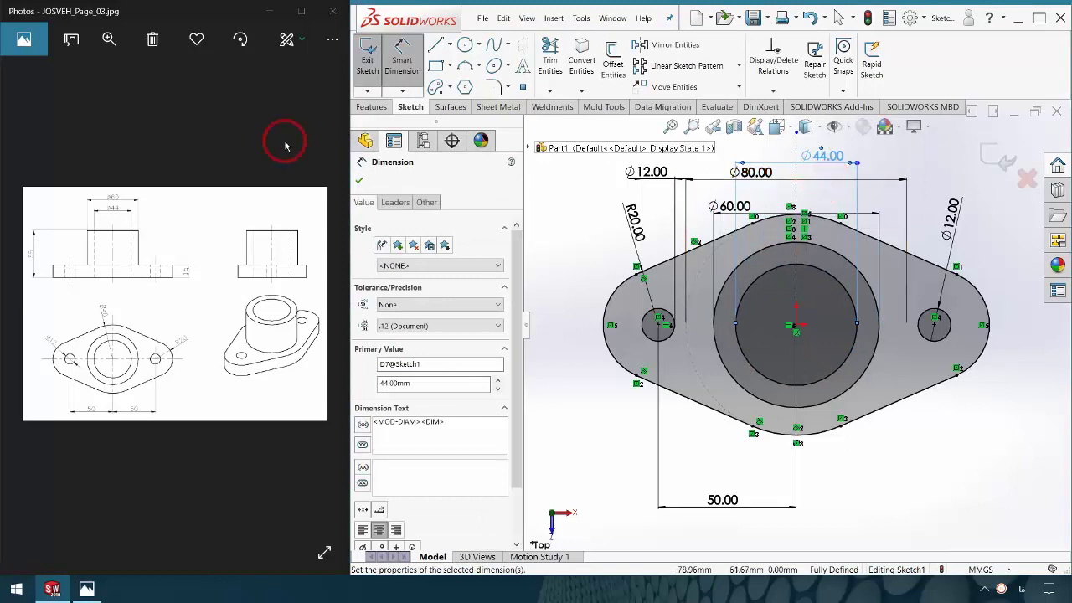
{"action": "left_click", "coordinate": [1012, 162]}
- Extrude Sketch1's flange region 15 mm after removing the whole-sketch contour from Selected Contours
{"action": "left_click", "coordinate": [374, 59]}
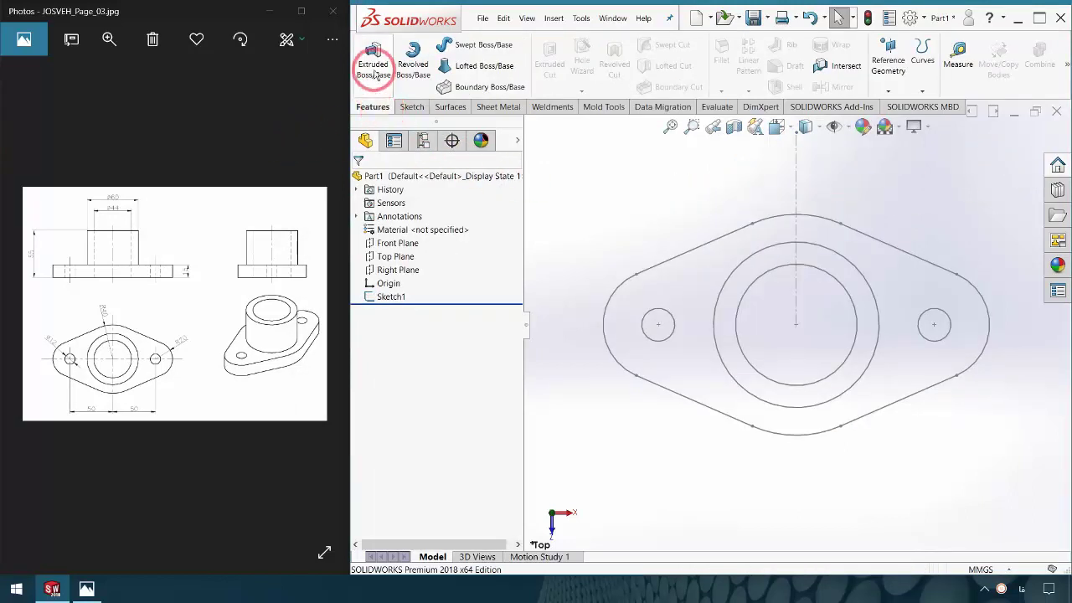
{"action": "left_click", "coordinate": [799, 437]}
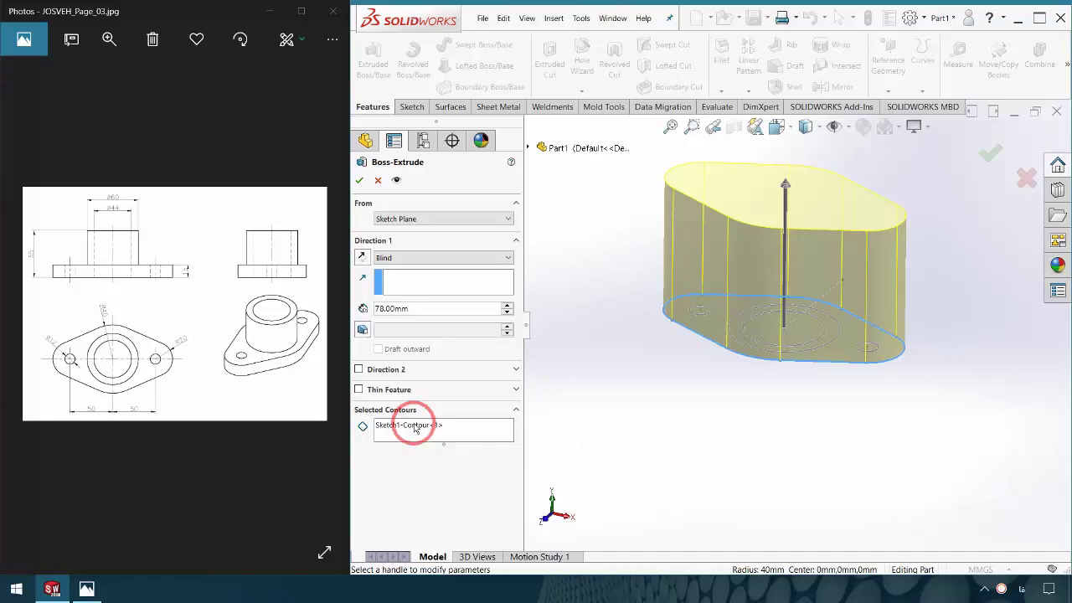
{"action": "left_click", "coordinate": [416, 427]}
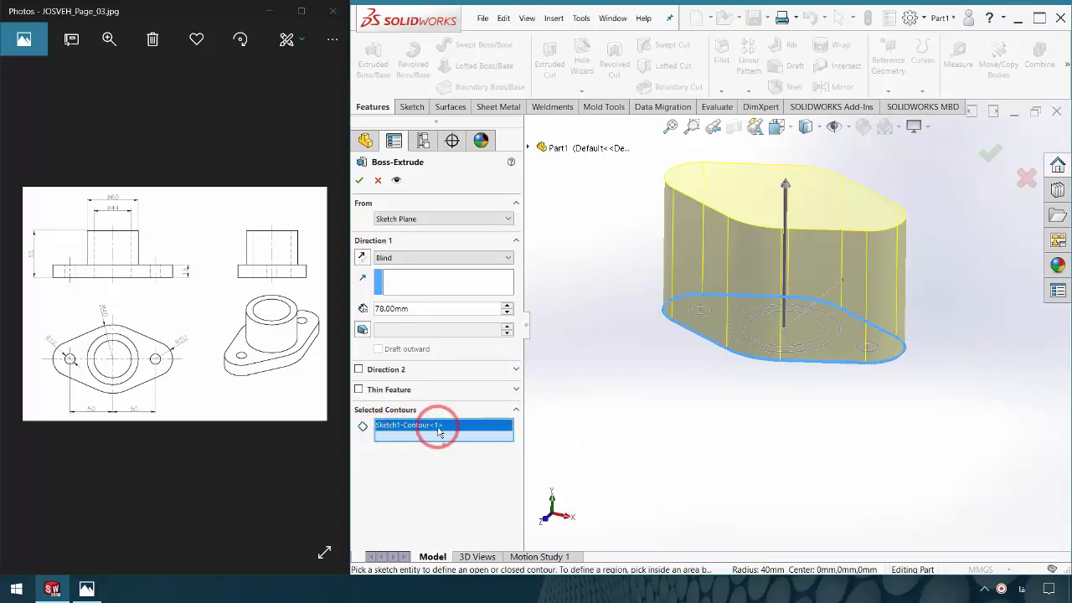
{"action": "right_click", "coordinate": [437, 429]}
{"action": "left_click", "coordinate": [458, 444]}
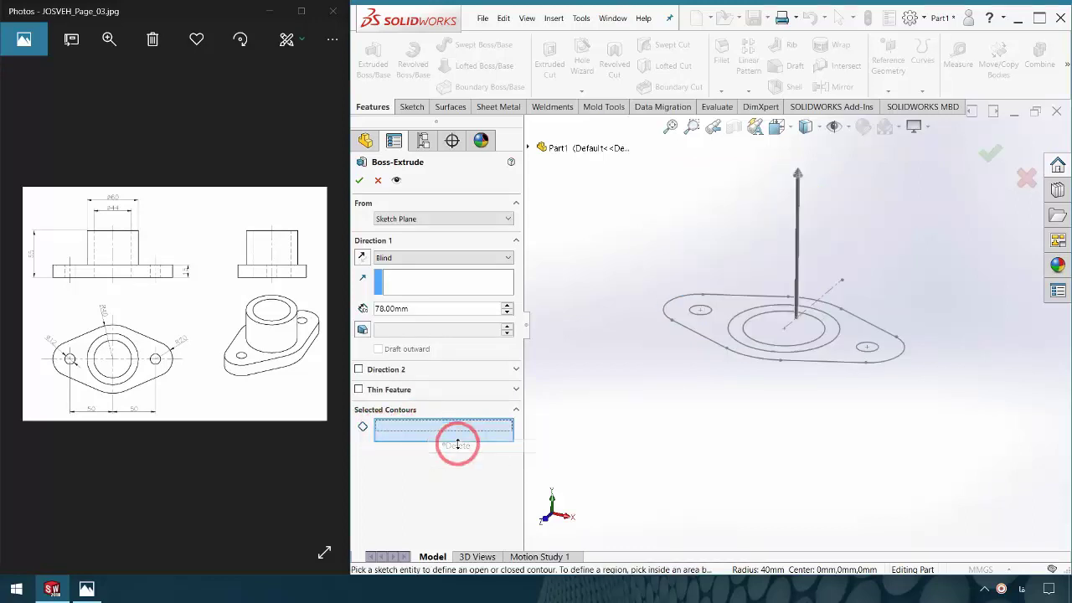
{"action": "middle_click_drag", "start_coordinate": [627, 383], "coordinate": [631, 430]}
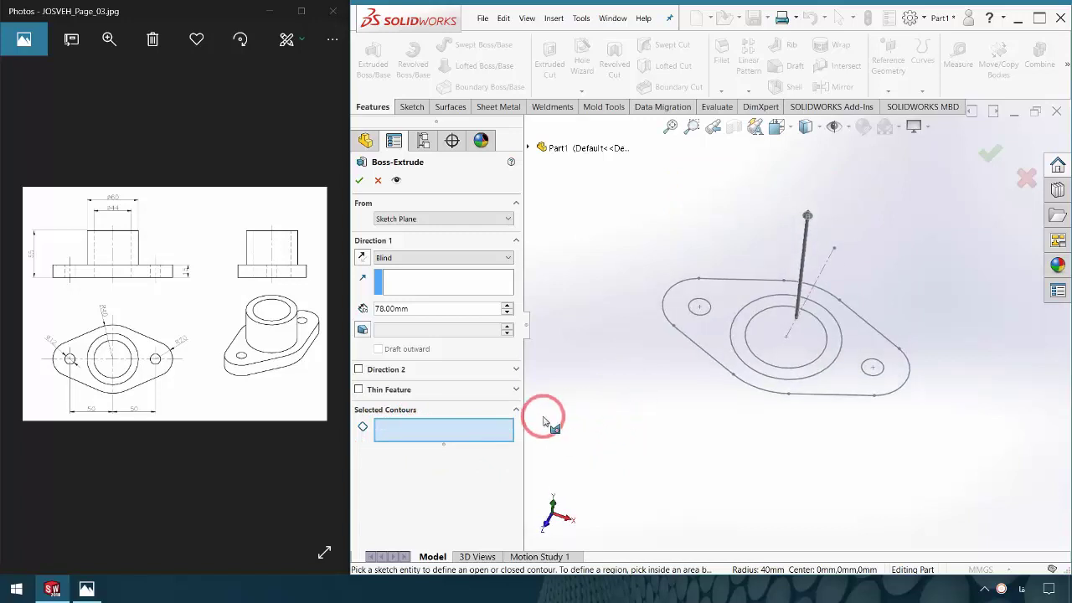
{"action": "left_click", "coordinate": [403, 426]}
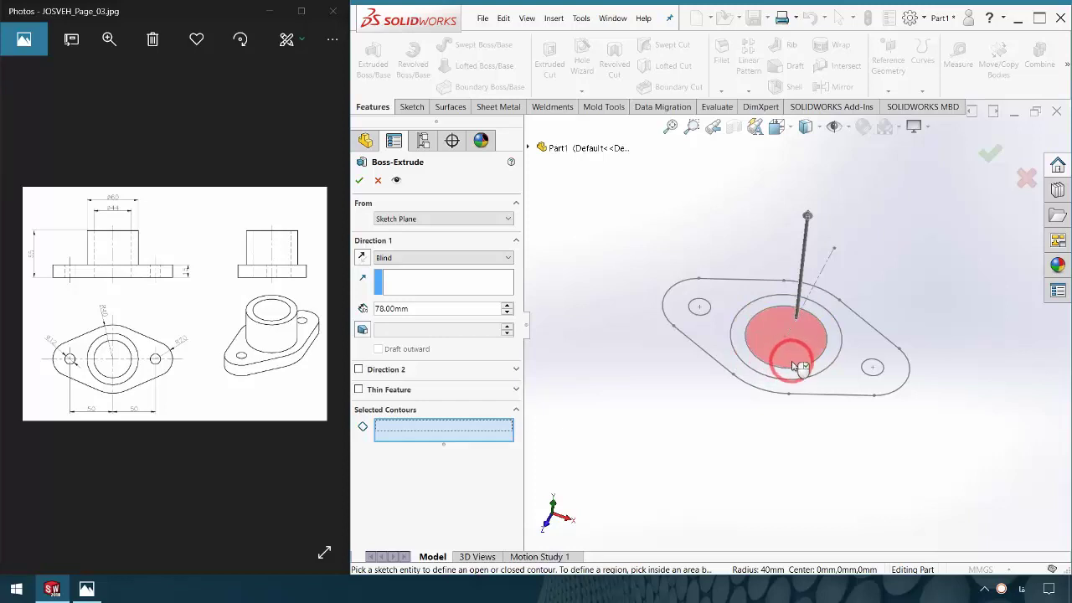
{"action": "left_click", "coordinate": [840, 387]}
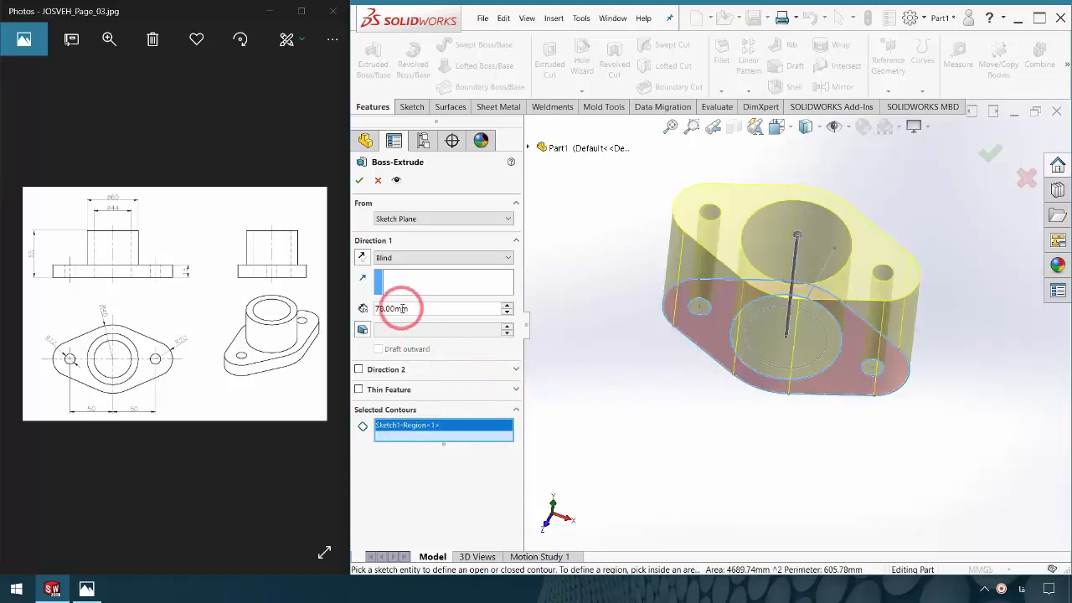
{"action": "type", "text": "15"}
{"action": "key", "text": "Return"}
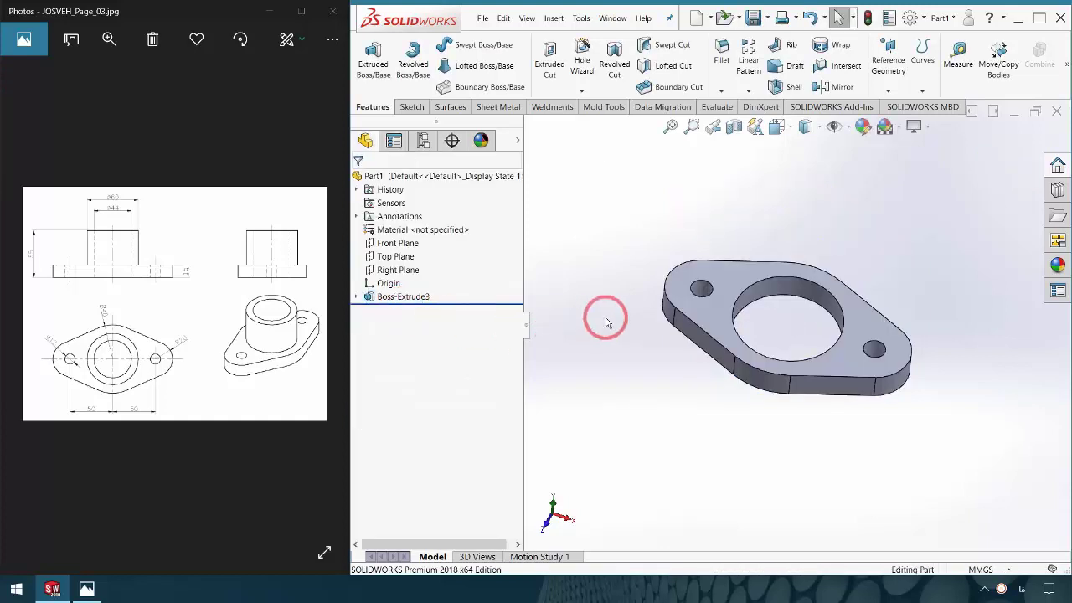
- Start a new extrusion from Sketch1 under Boss-Extrude3 and clear its whole-sketch contour
{"action": "left_click", "coordinate": [372, 60]}
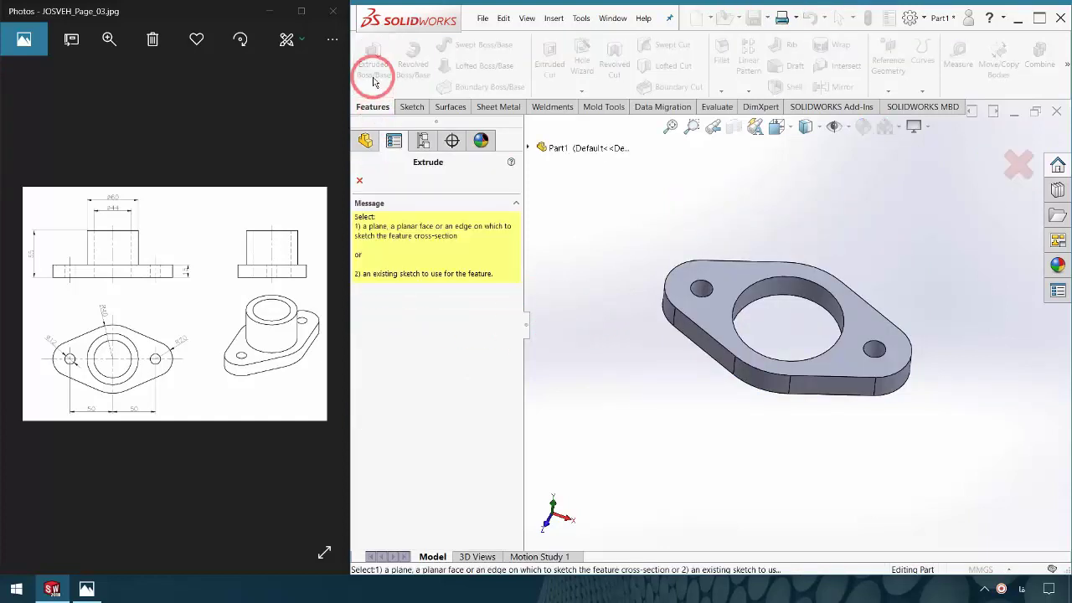
{"action": "left_click", "coordinate": [528, 148]}
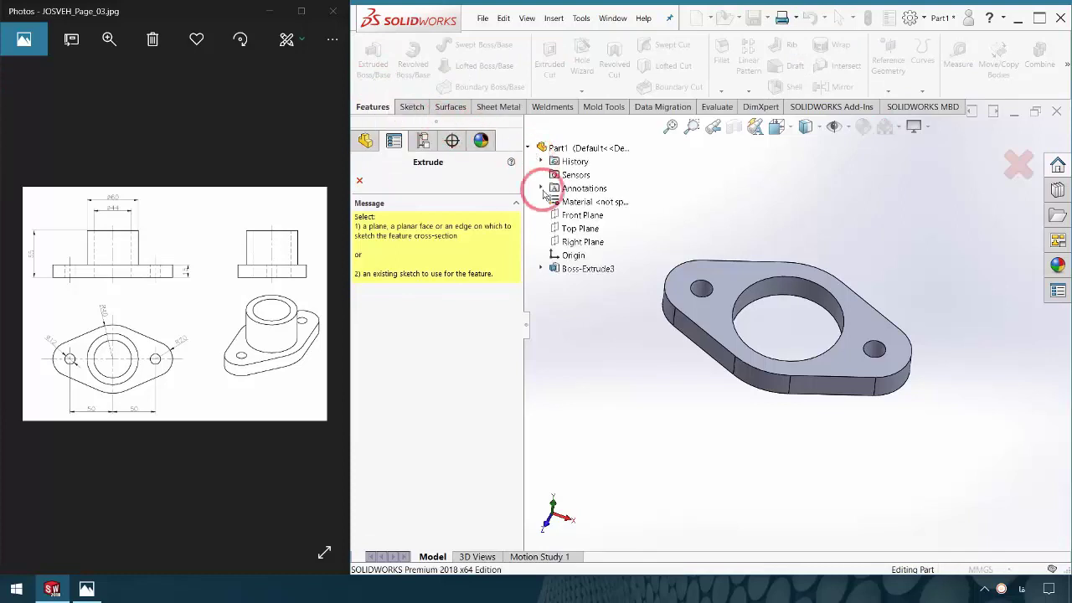
{"action": "left_click", "coordinate": [542, 269]}
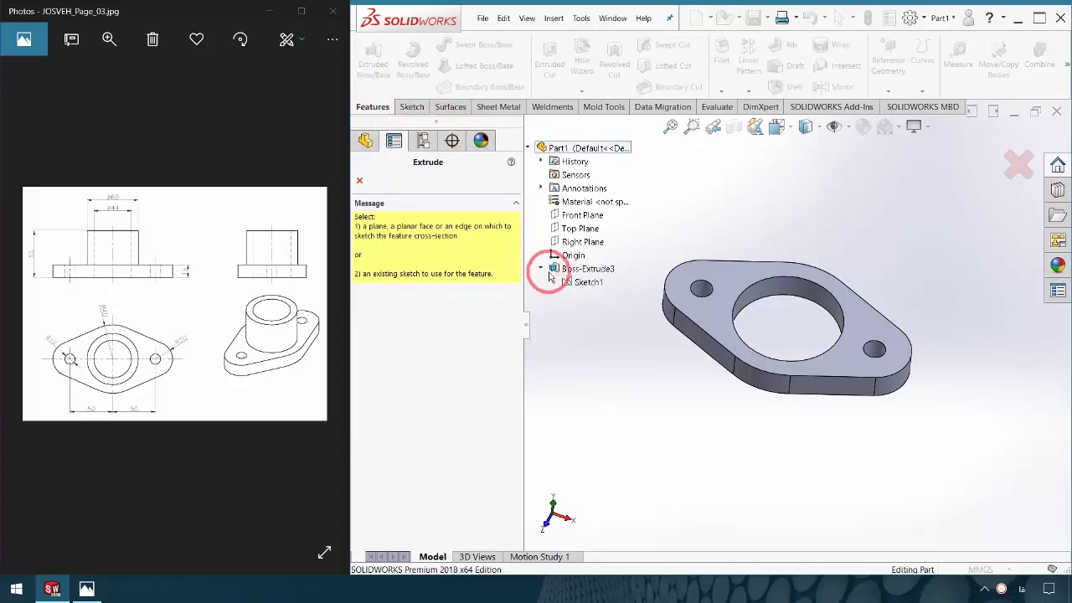
{"action": "left_click", "coordinate": [588, 283]}
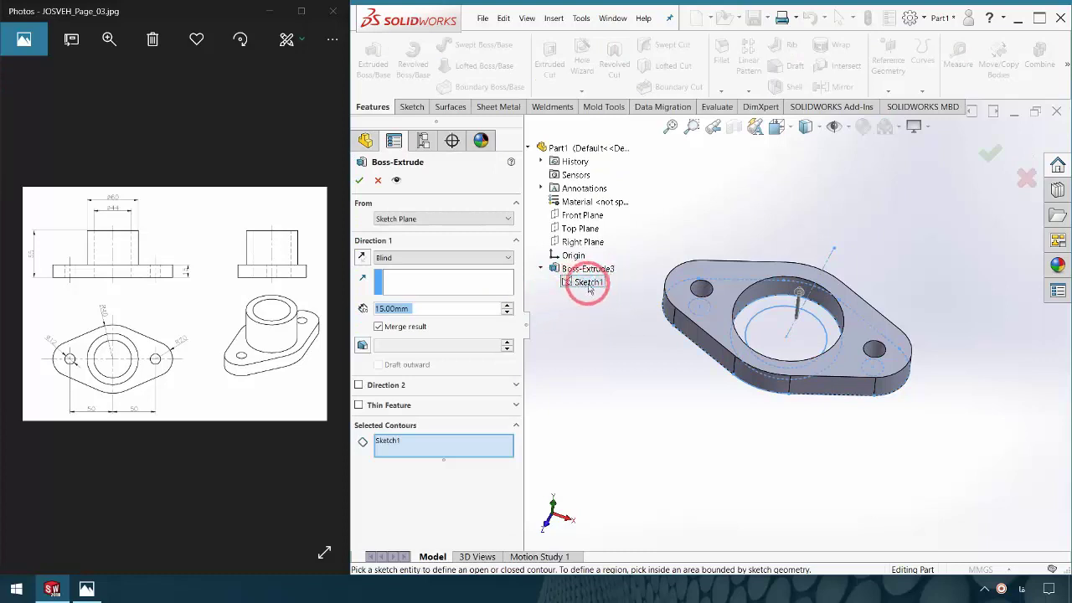
{"action": "left_click", "coordinate": [591, 275]}
{"action": "left_click", "coordinate": [606, 290]}
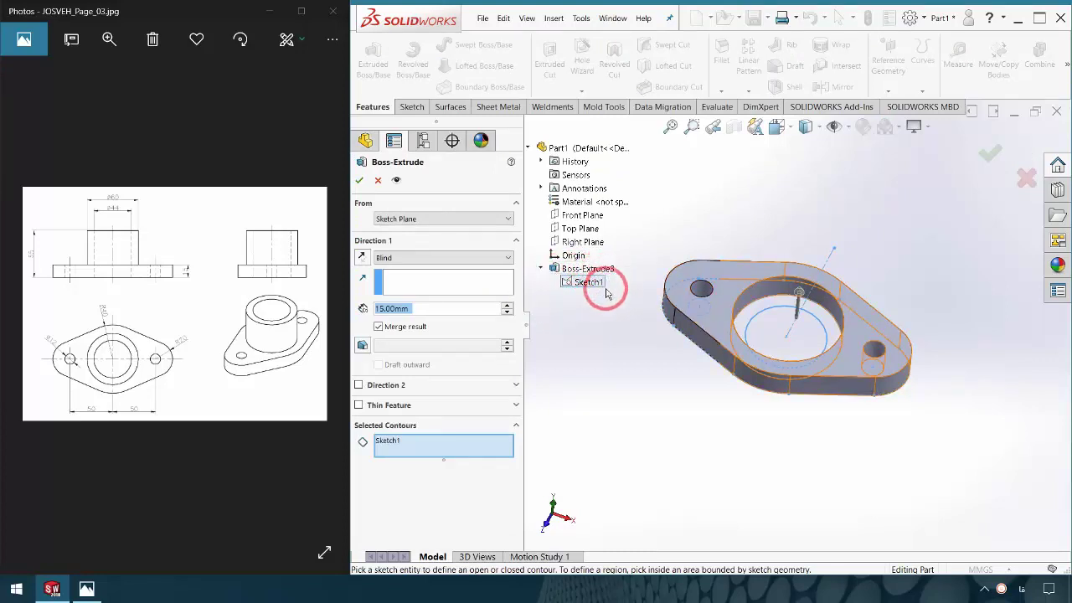
{"action": "left_click", "coordinate": [567, 280]}
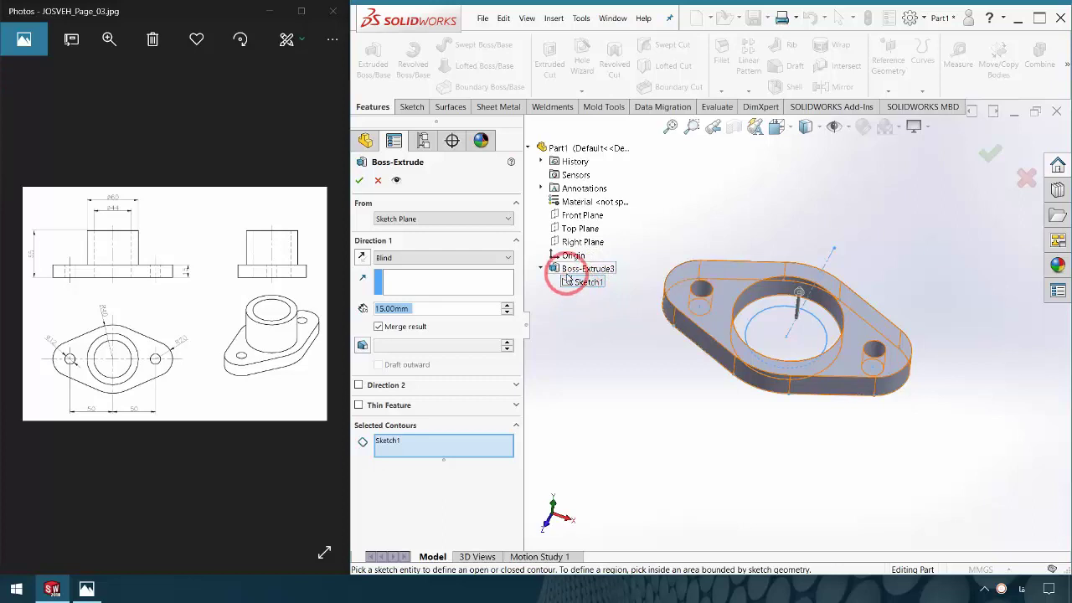
{"action": "right_click", "coordinate": [383, 442]}
{"action": "left_click", "coordinate": [414, 451]}
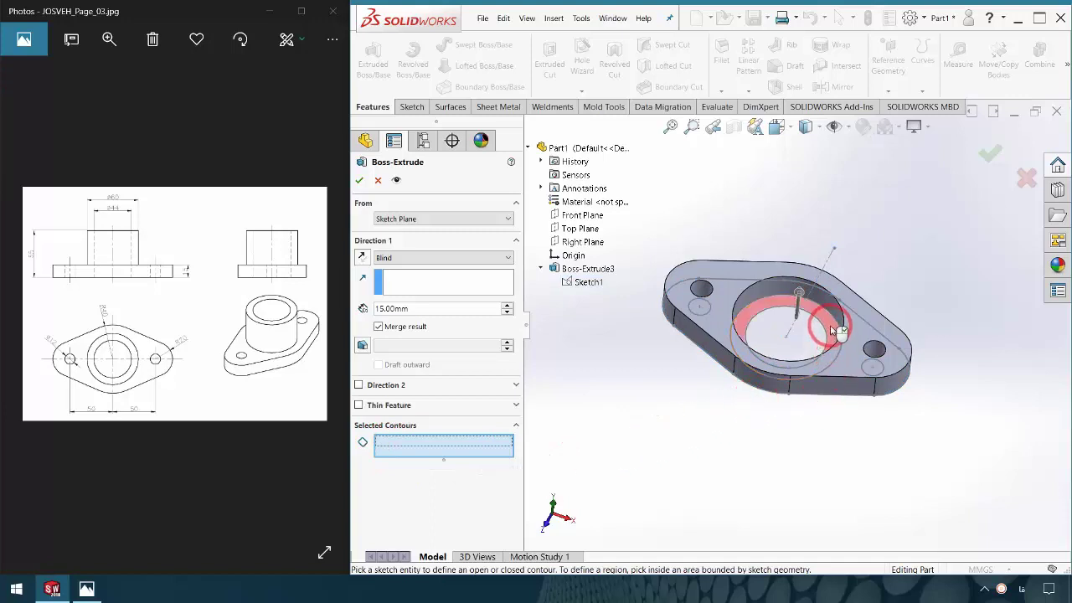
- Extrude the ring between the Ø60 and Ø44 circles 55 mm into a hollow boss
{"action": "left_click", "coordinate": [769, 308]}
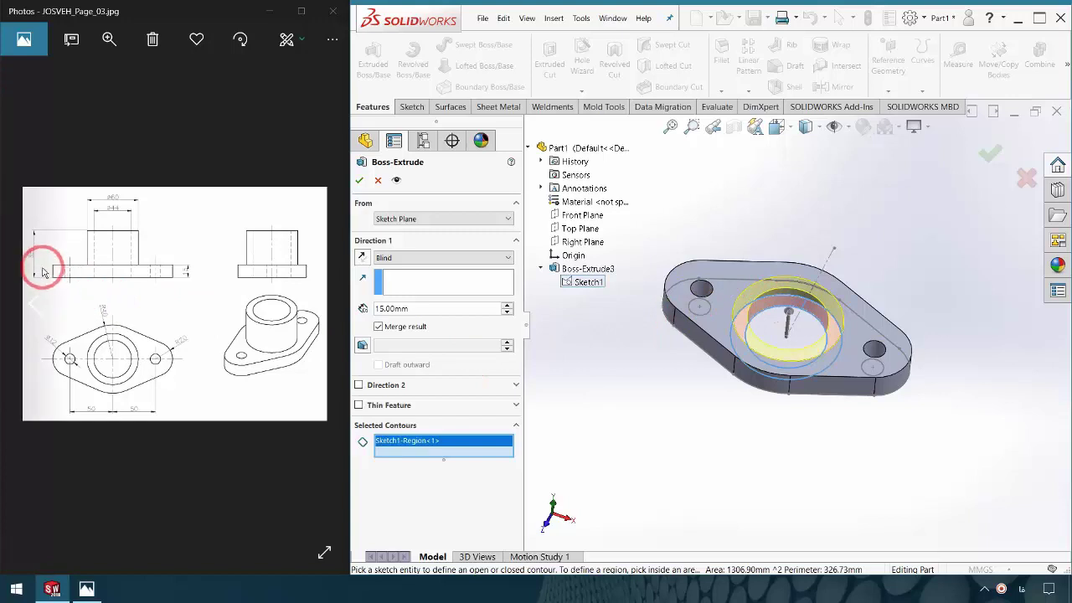
{"action": "type", "text": "55"}
{"action": "key", "text": "Return"}
{"action": "left_click", "coordinate": [394, 289]}
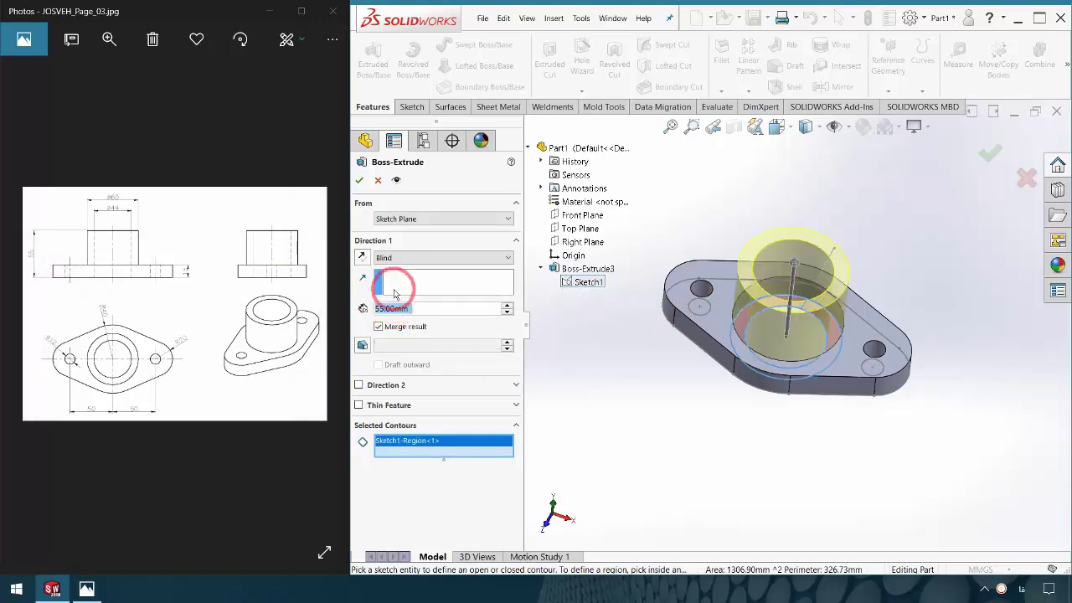
{"action": "left_click", "coordinate": [361, 181]}
{"action": "mouse_move", "coordinate": [729, 390]}
{"action": "middle_mouse_down"}
{"action": "mouse_move", "coordinate": [716, 448]}
{"action": "mouse_move", "coordinate": [729, 347]}
{"action": "mouse_move", "coordinate": [813, 411]}
{"action": "mouse_move", "coordinate": [890, 376]}
{"action": "mouse_move", "coordinate": [865, 425]}
{"action": "mouse_move", "coordinate": [762, 417]}
{"action": "middle_mouse_up"}
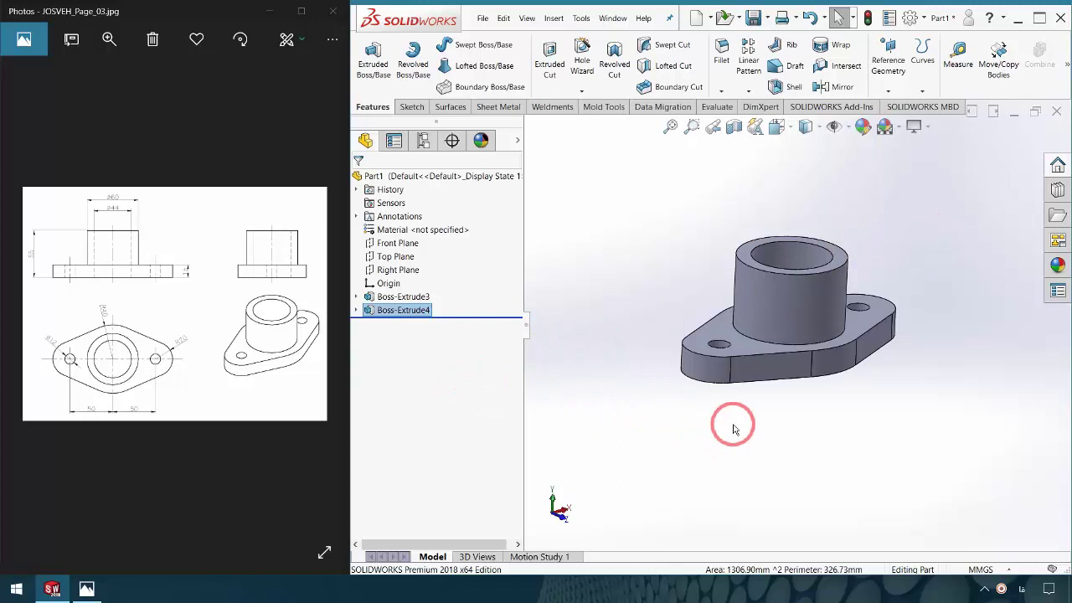
{"action": "mouse_move", "coordinate": [745, 435]}
{"action": "middle_mouse_down"}
{"action": "mouse_move", "coordinate": [745, 521]}
{"action": "mouse_move", "coordinate": [736, 450]}
{"action": "mouse_move", "coordinate": [752, 405]}
{"action": "mouse_move", "coordinate": [849, 411]}
{"action": "middle_mouse_up"}
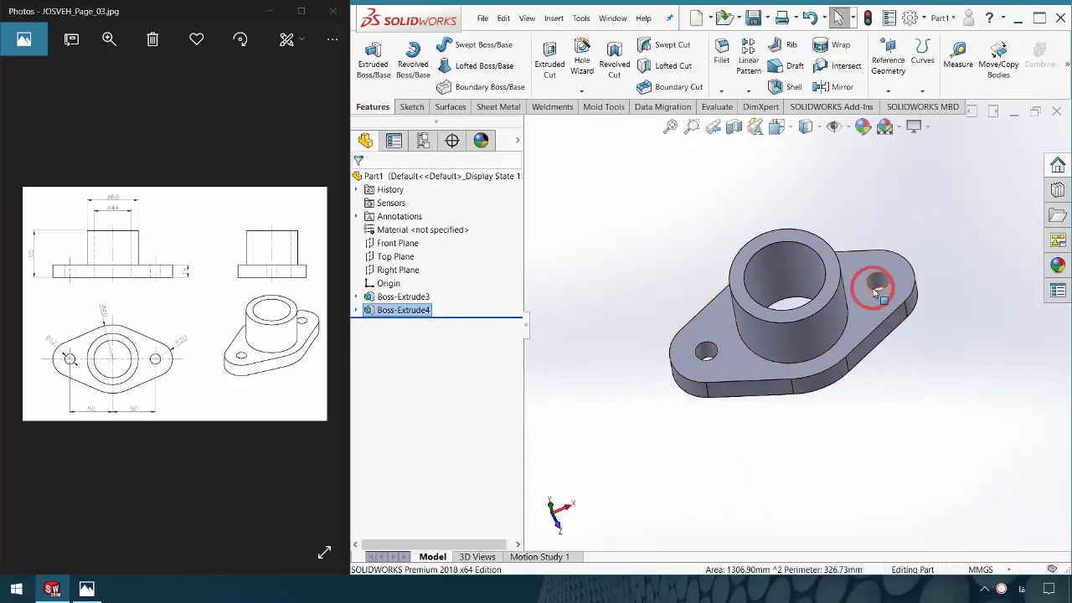
{"action": "middle_click_drag", "start_coordinate": [797, 293], "coordinate": [804, 335]}
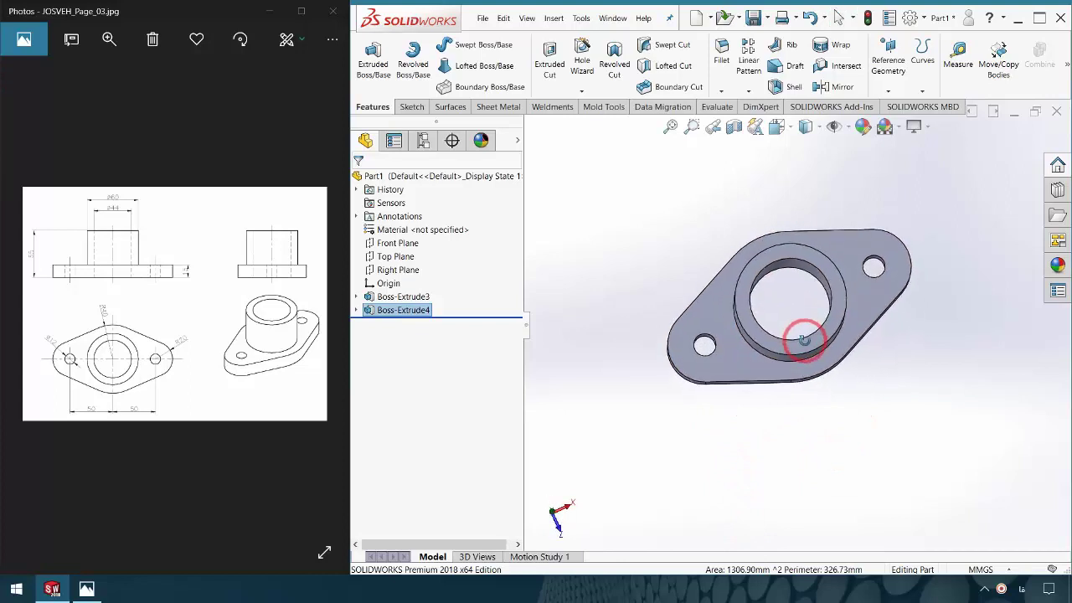
{"action": "mouse_move", "coordinate": [824, 384]}
{"action": "middle_mouse_down"}
{"action": "mouse_move", "coordinate": [825, 271]}
{"action": "mouse_move", "coordinate": [830, 343]}
{"action": "mouse_move", "coordinate": [757, 464]}
{"action": "mouse_move", "coordinate": [709, 443]}
{"action": "middle_mouse_up"}
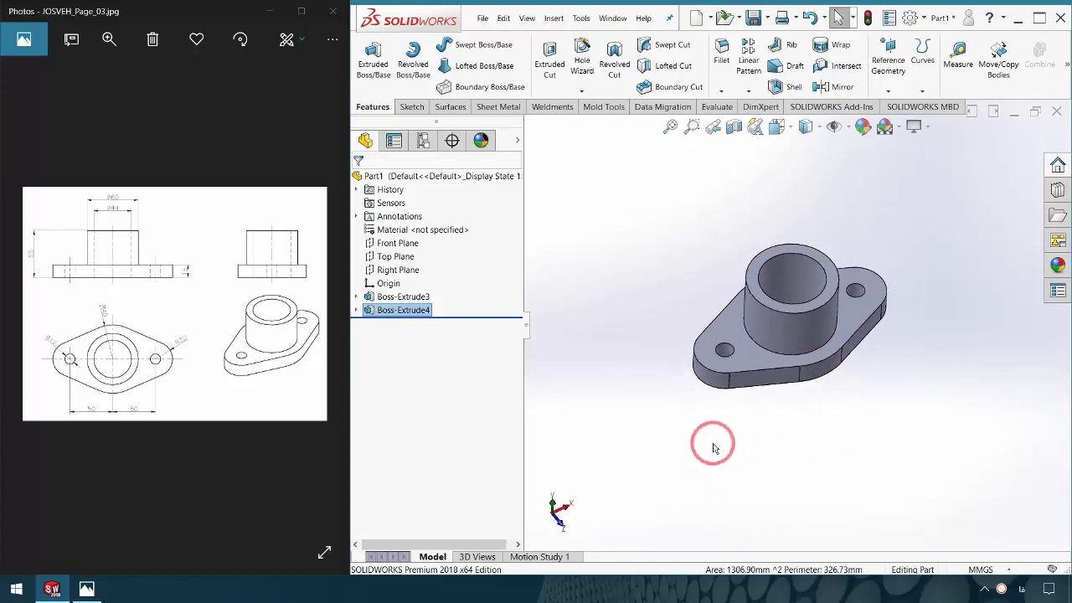
{"action": "mouse_move", "coordinate": [778, 416]}
{"action": "middle_mouse_down"}
{"action": "mouse_move", "coordinate": [921, 276]}
{"action": "mouse_move", "coordinate": [790, 360]}
{"action": "middle_mouse_up"}
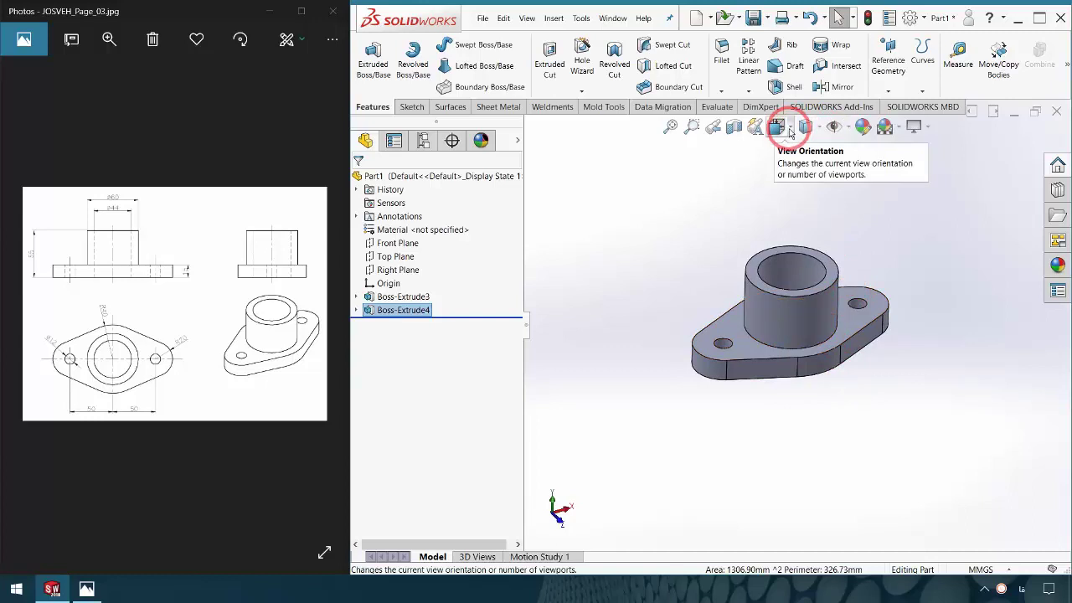
{"action": "left_click", "coordinate": [790, 130]}
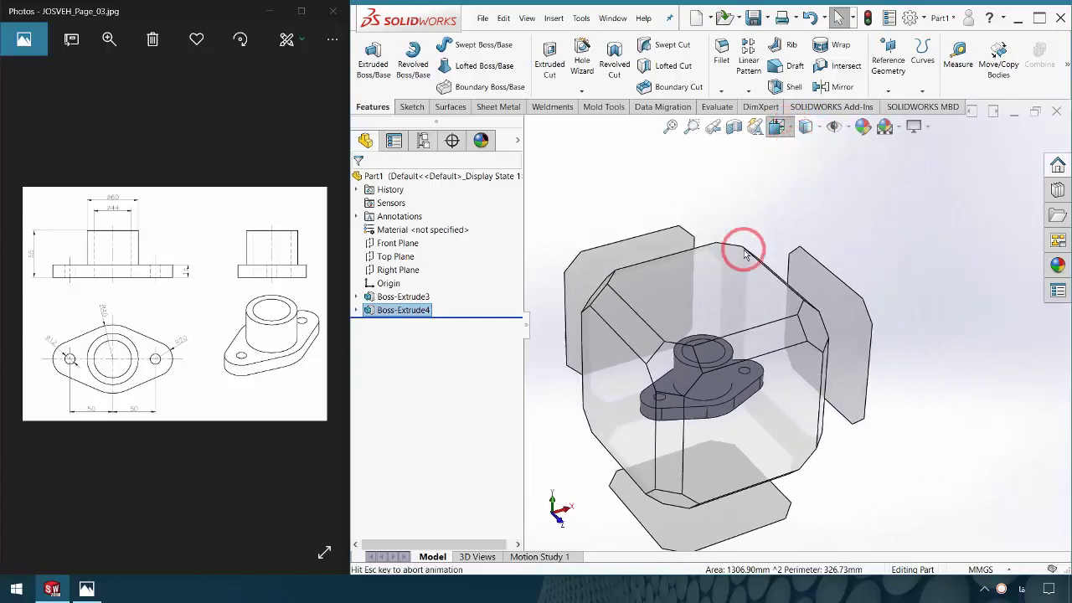